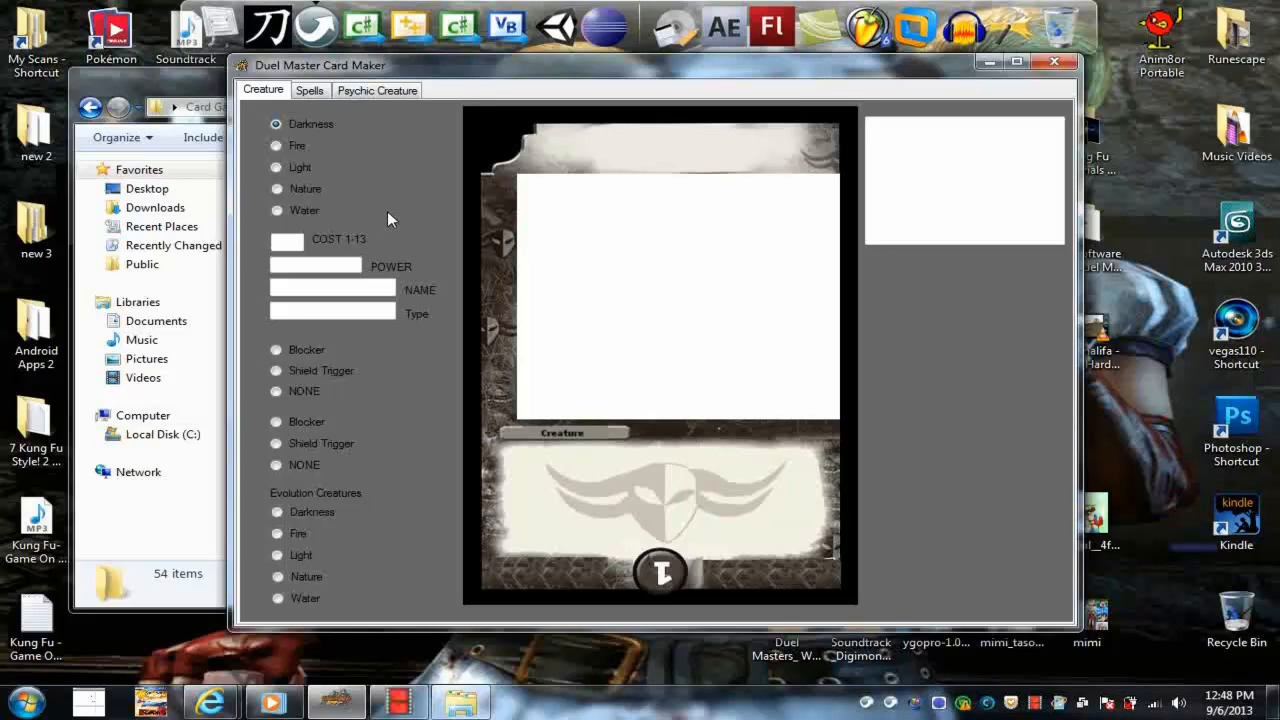
# Try the Light, Nature and Water frames on the creature card
pyautogui.click(277, 168)
pyautogui.click(277, 190)
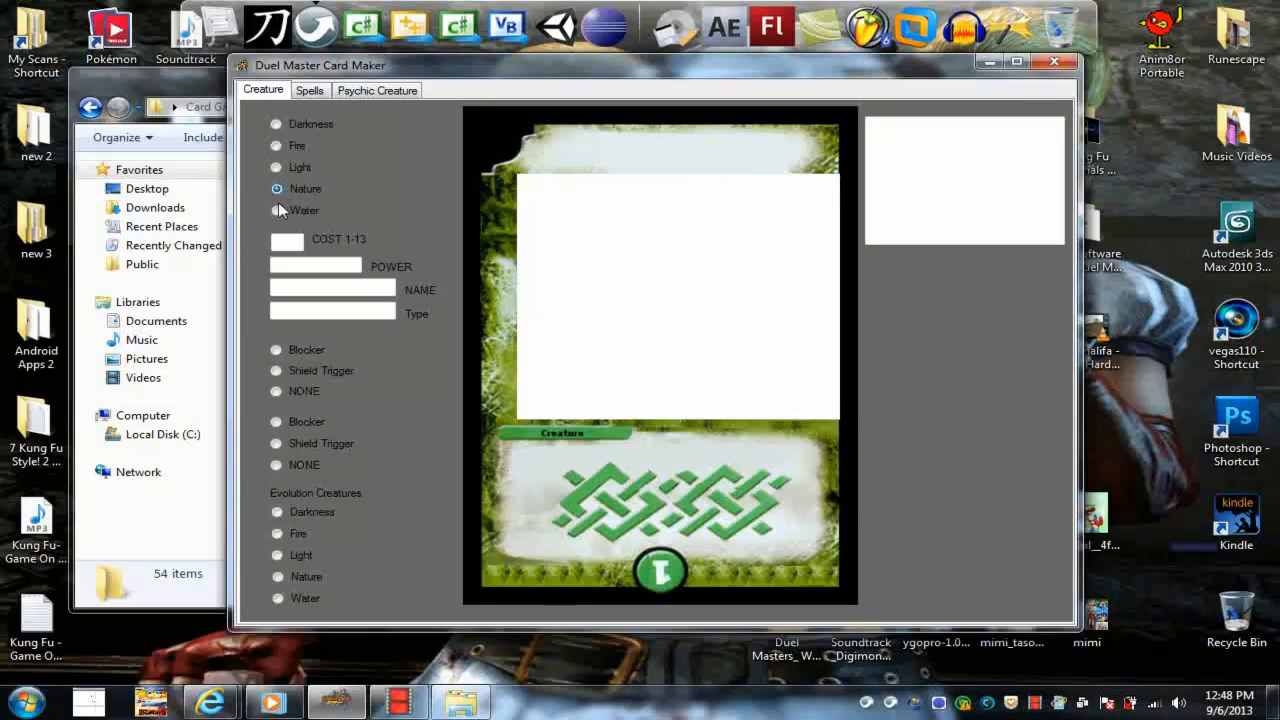
pyautogui.click(277, 210)
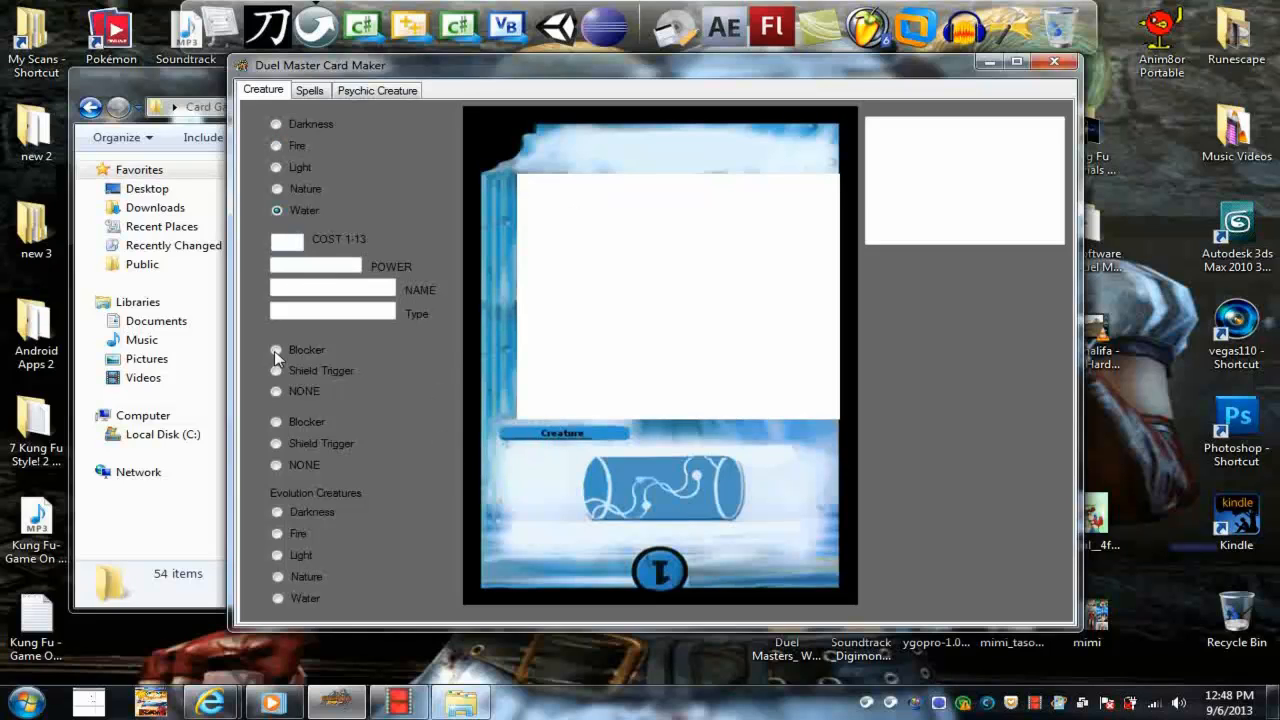
# Try 1, 13 and 100 as the card's cost, and clear the cost again
pyautogui.click(289, 242)
pyautogui.write('1')
pyautogui.doubleClick(278, 242)
pyautogui.write('13')
pyautogui.doubleClick(268, 243)
pyautogui.write('100')
pyautogui.doubleClick(275, 241)
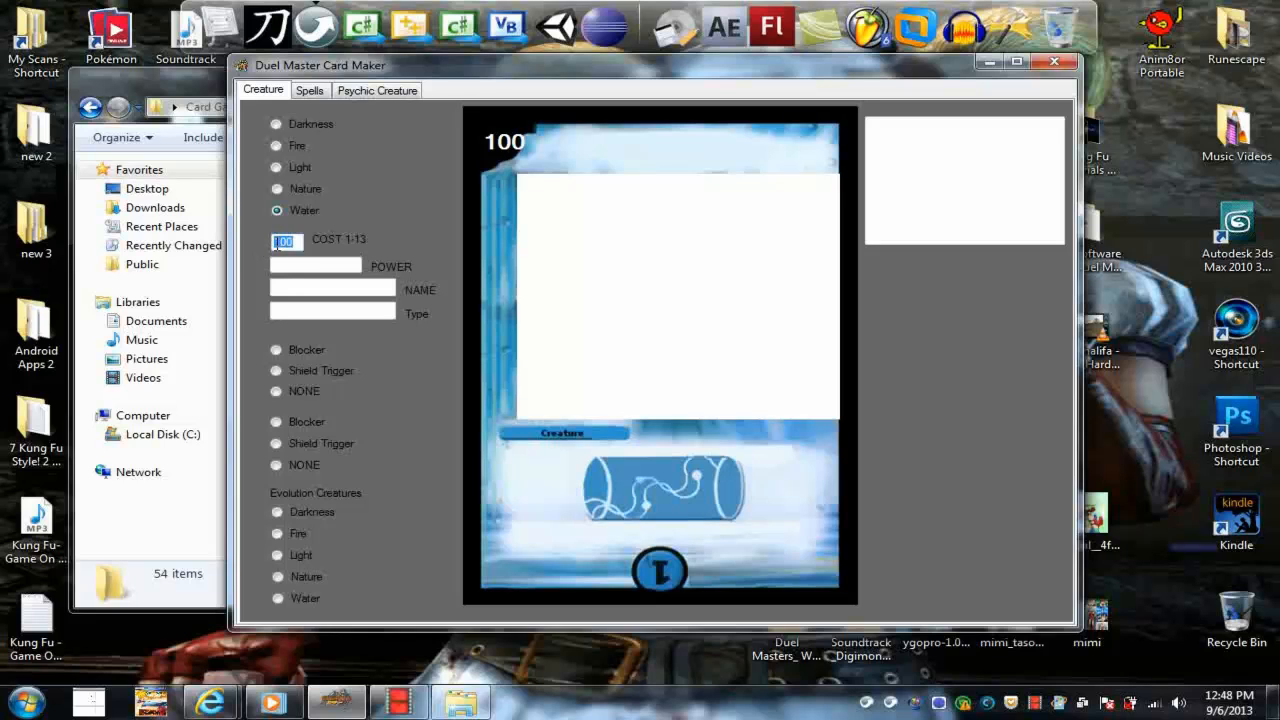
pyautogui.press('BackSpace')
# Set the card's power to 40000+
pyautogui.click(292, 266)
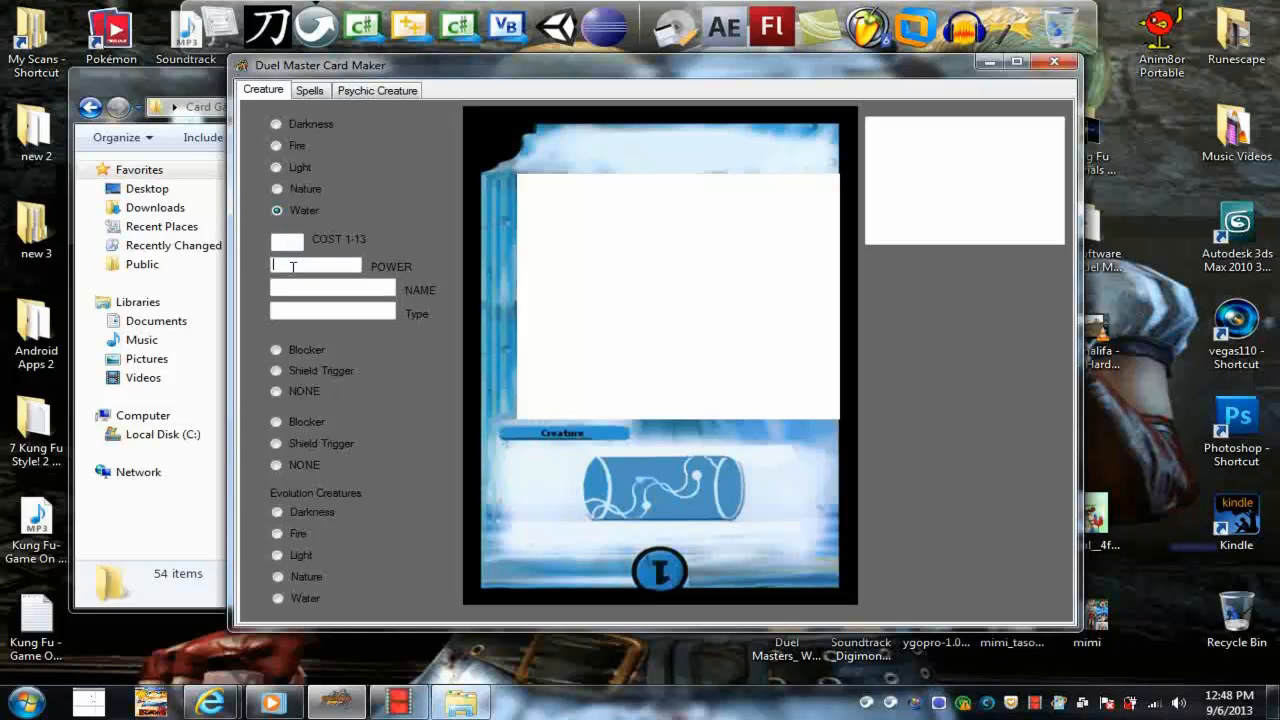
pyautogui.write('40000')
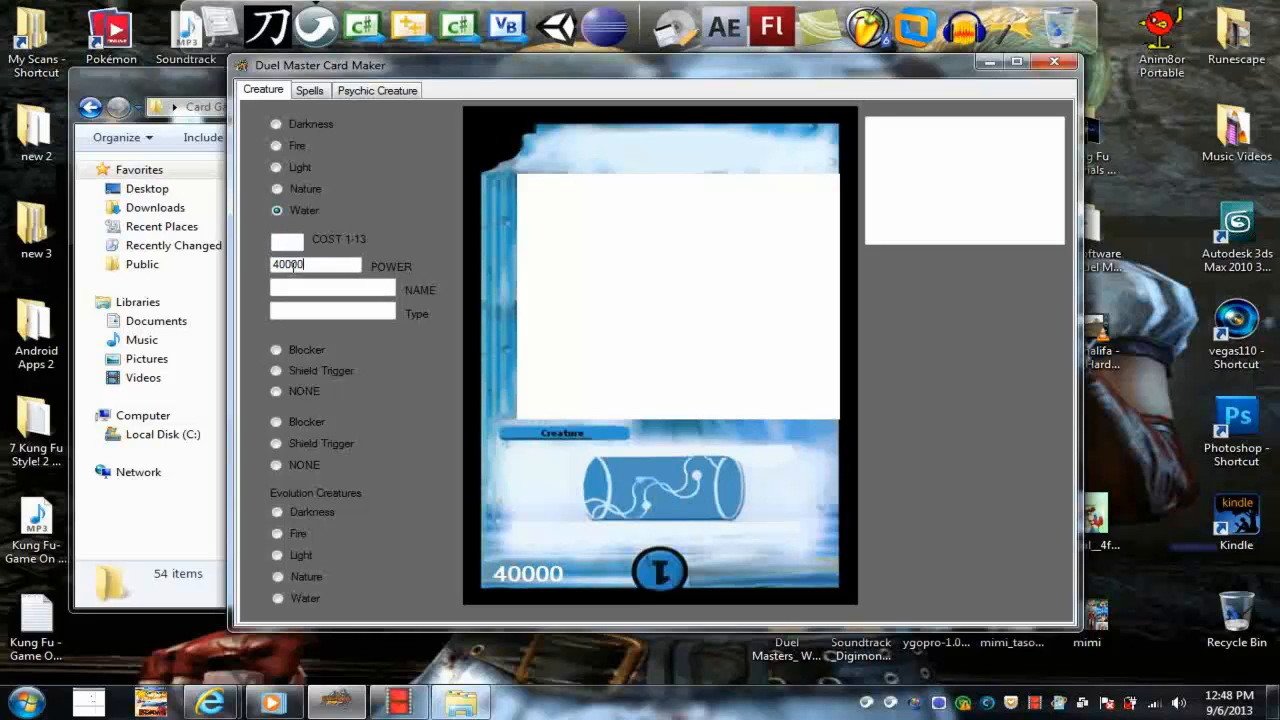
pyautogui.write('+')
# Name the card "Dark Magician" and indent the name with leading spaces to centre it in the title area
pyautogui.click(340, 286)
pyautogui.write('dark')
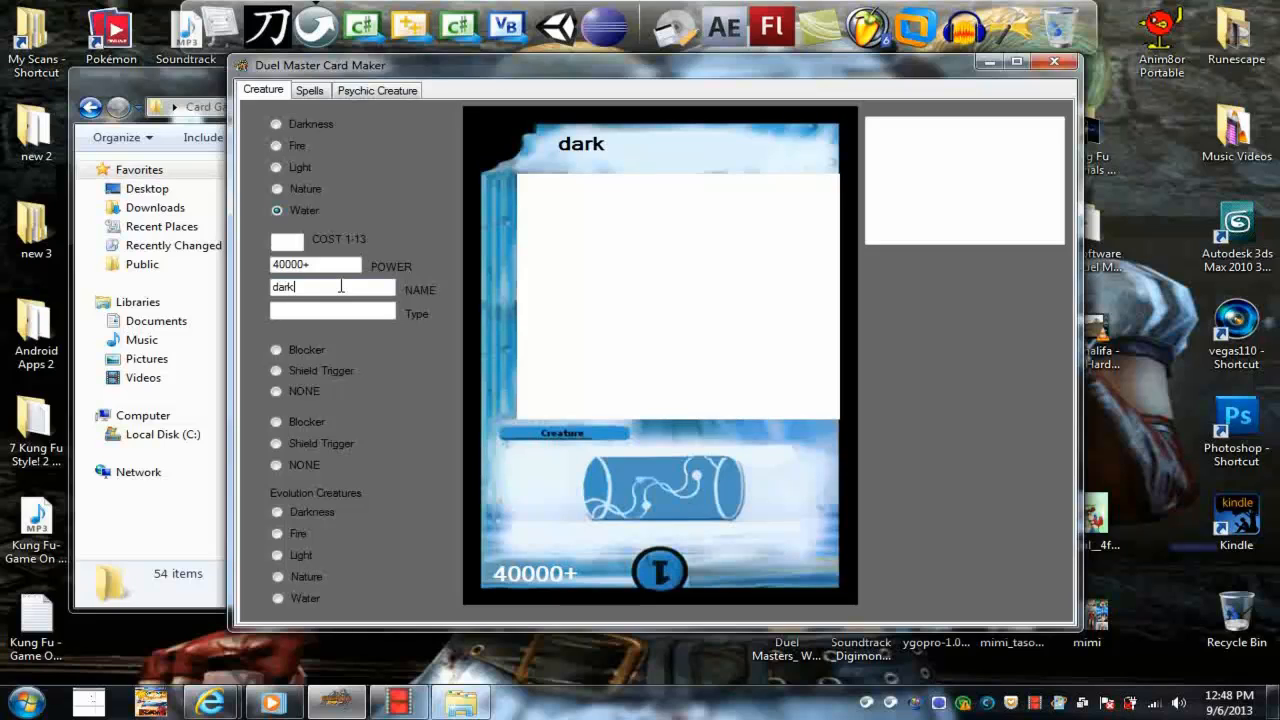
pyautogui.write(' magicvin')
pyautogui.press('BackSpace')
pyautogui.press('BackSpace')
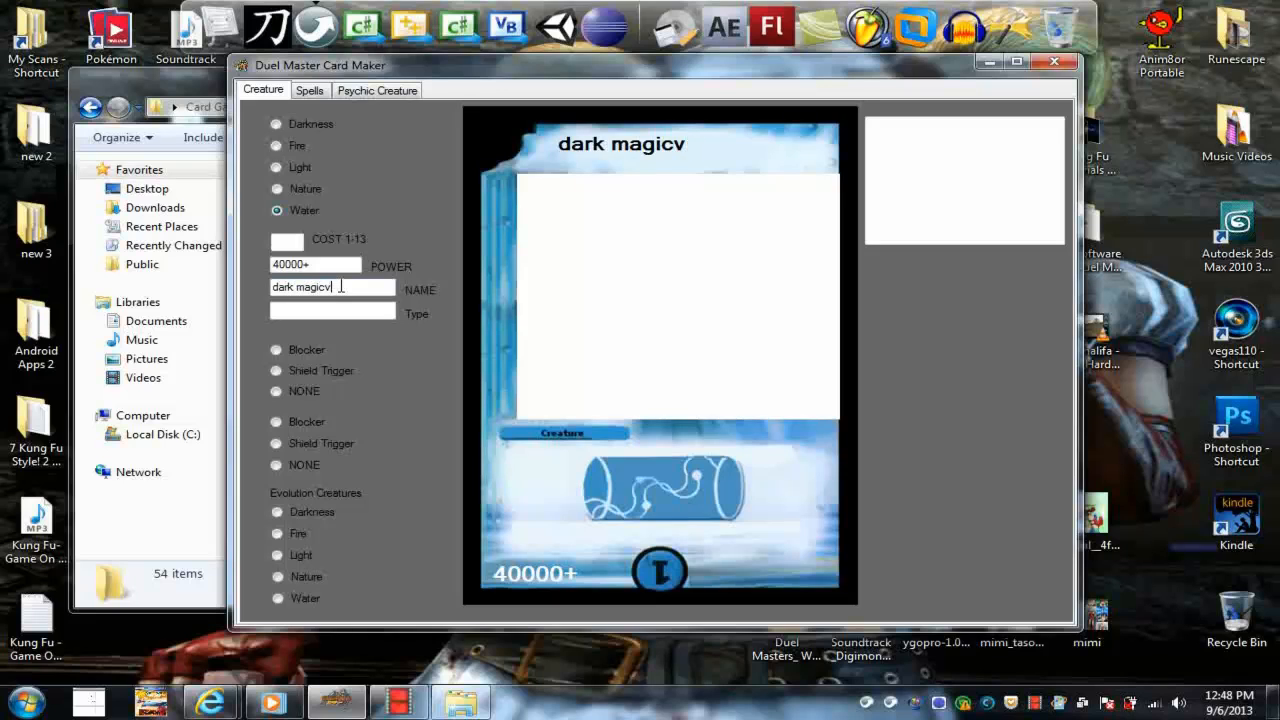
pyautogui.press('BackSpace')
pyautogui.write('ian')
pyautogui.press('BackSpace')
pyautogui.write('M')
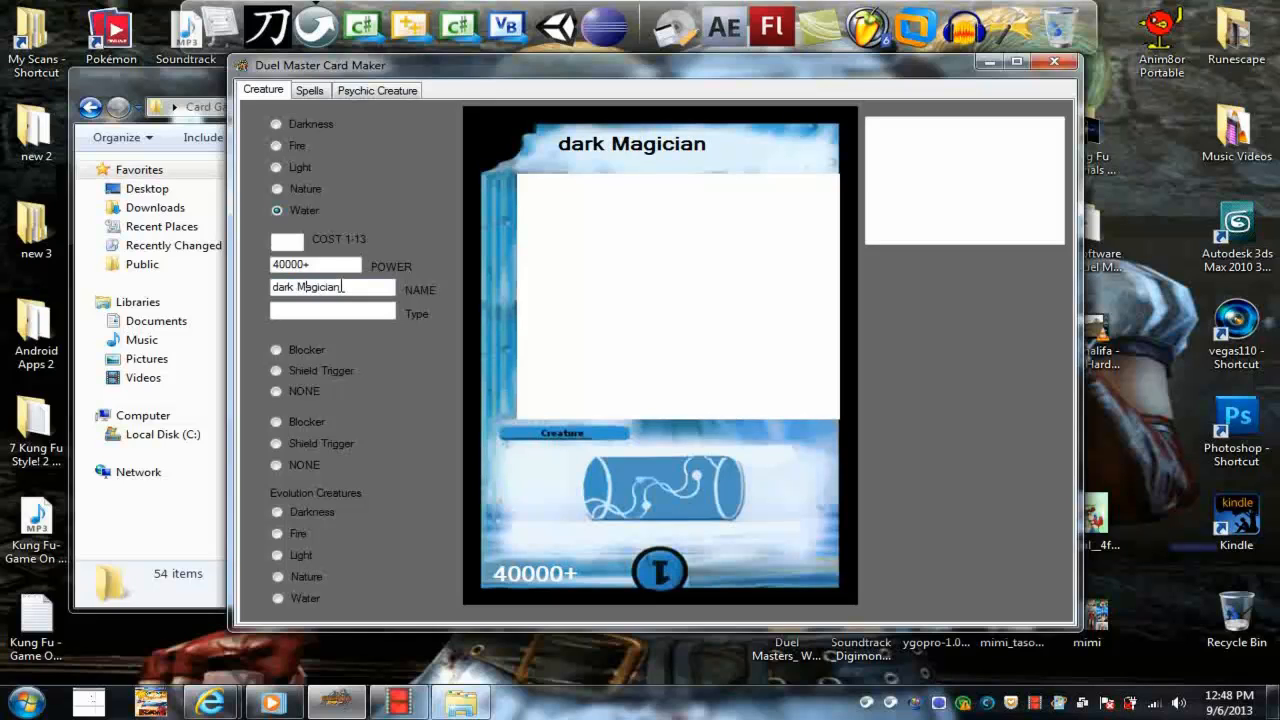
pyautogui.press('BackSpace')
pyautogui.write('D')
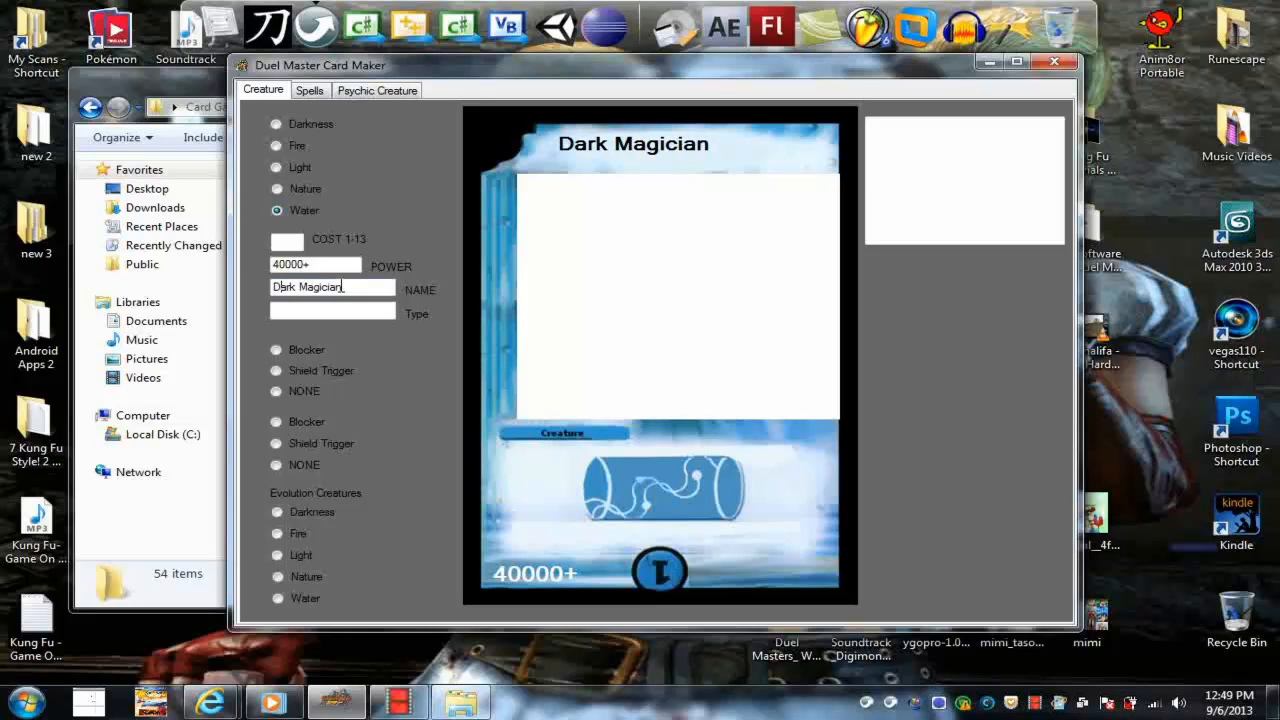
pyautogui.click(276, 287)
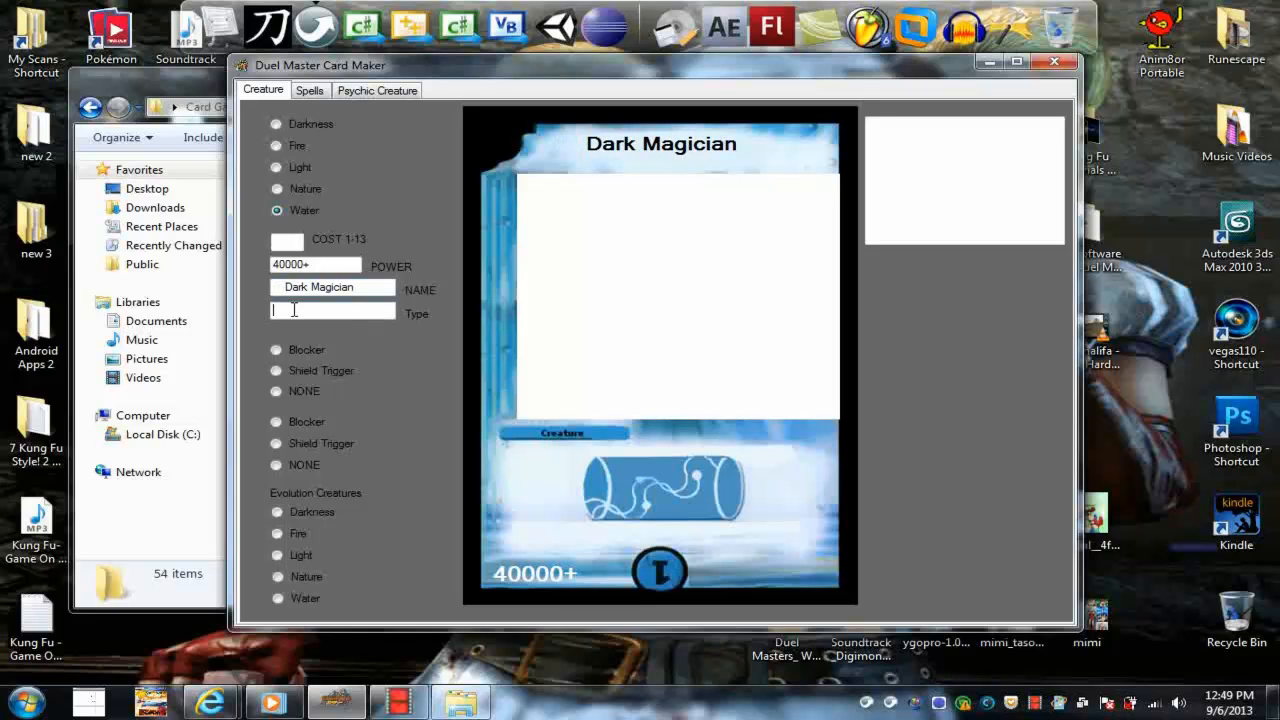
# Enter "Spellcaster" as the card's type and indent it with leading spaces to centre it below the name
pyautogui.click(294, 310)
pyautogui.write('Spellcaster')
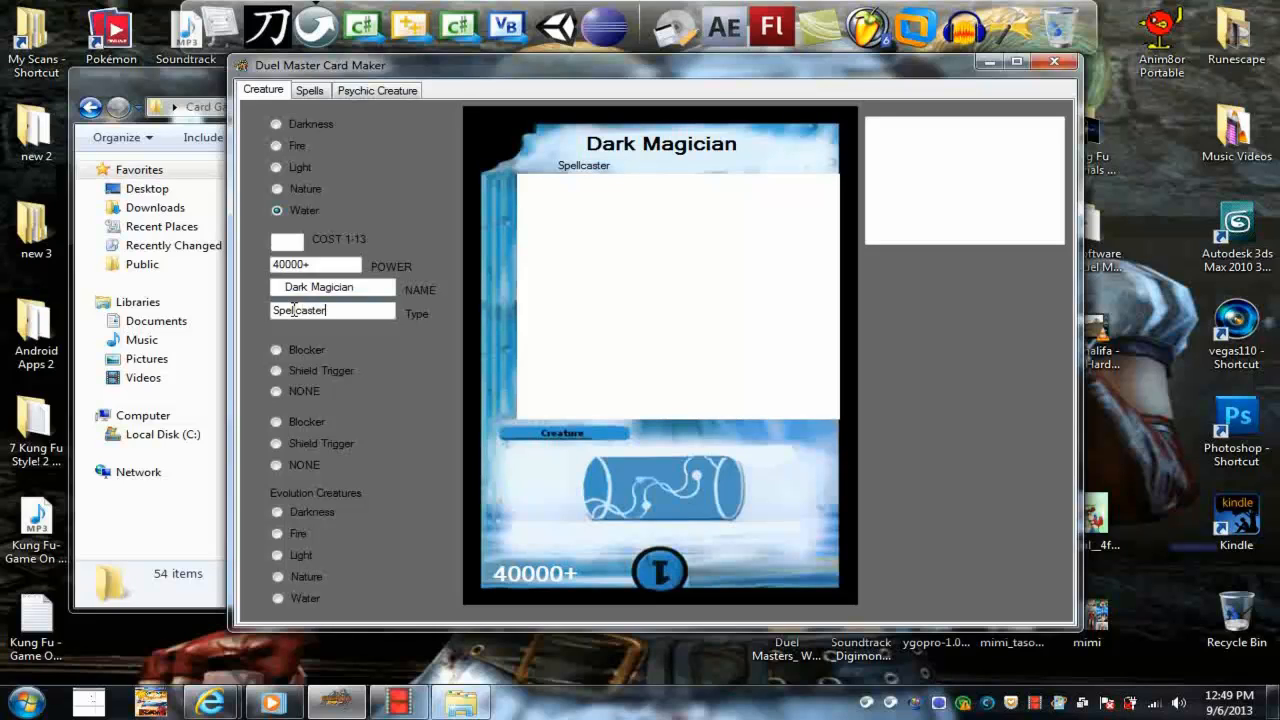
pyautogui.click(274, 313)
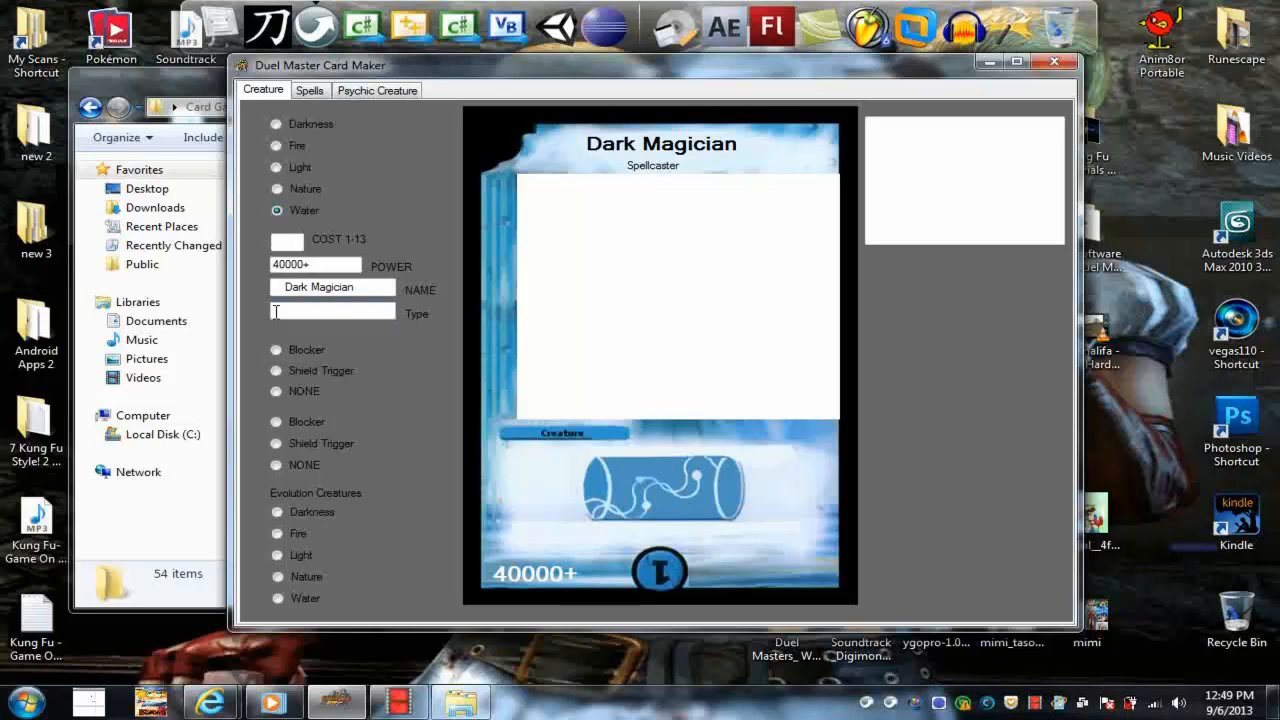
# Give the card Blocker as its first ability and Shield Trigger as its second
pyautogui.click(276, 351)
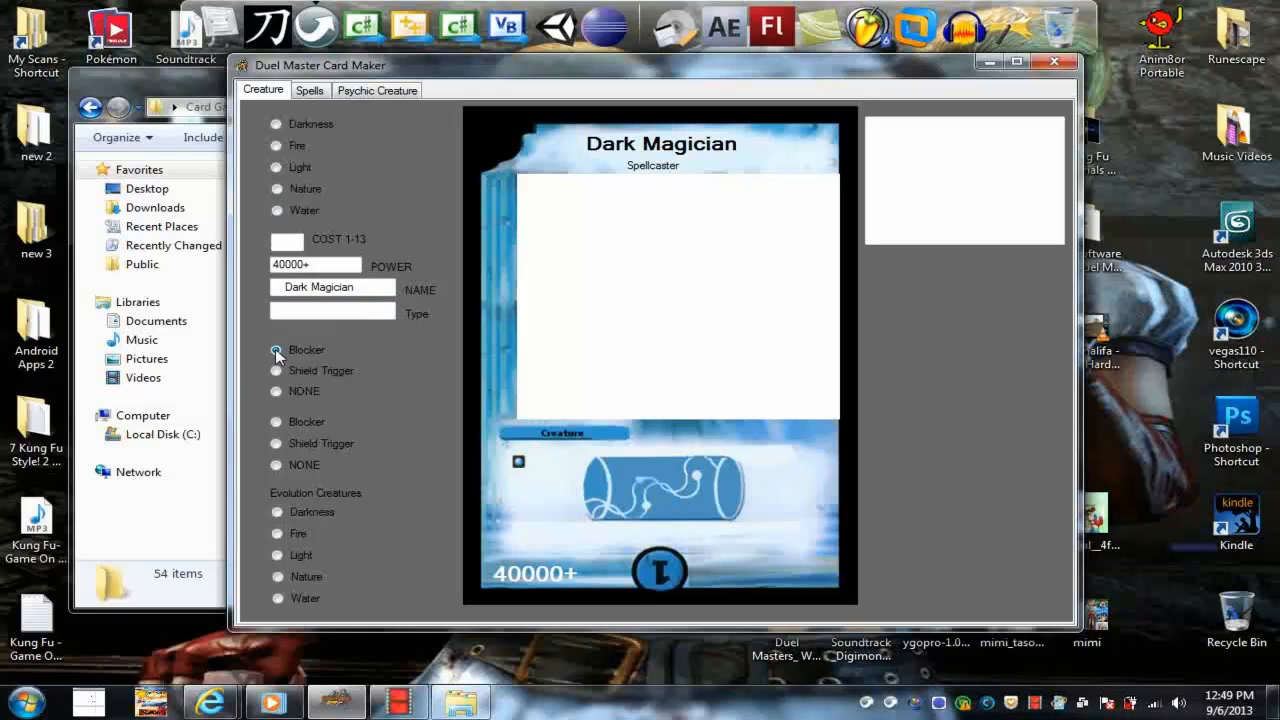
pyautogui.click(277, 444)
pyautogui.moveTo(370, 65); pyautogui.dragTo(489, 63)
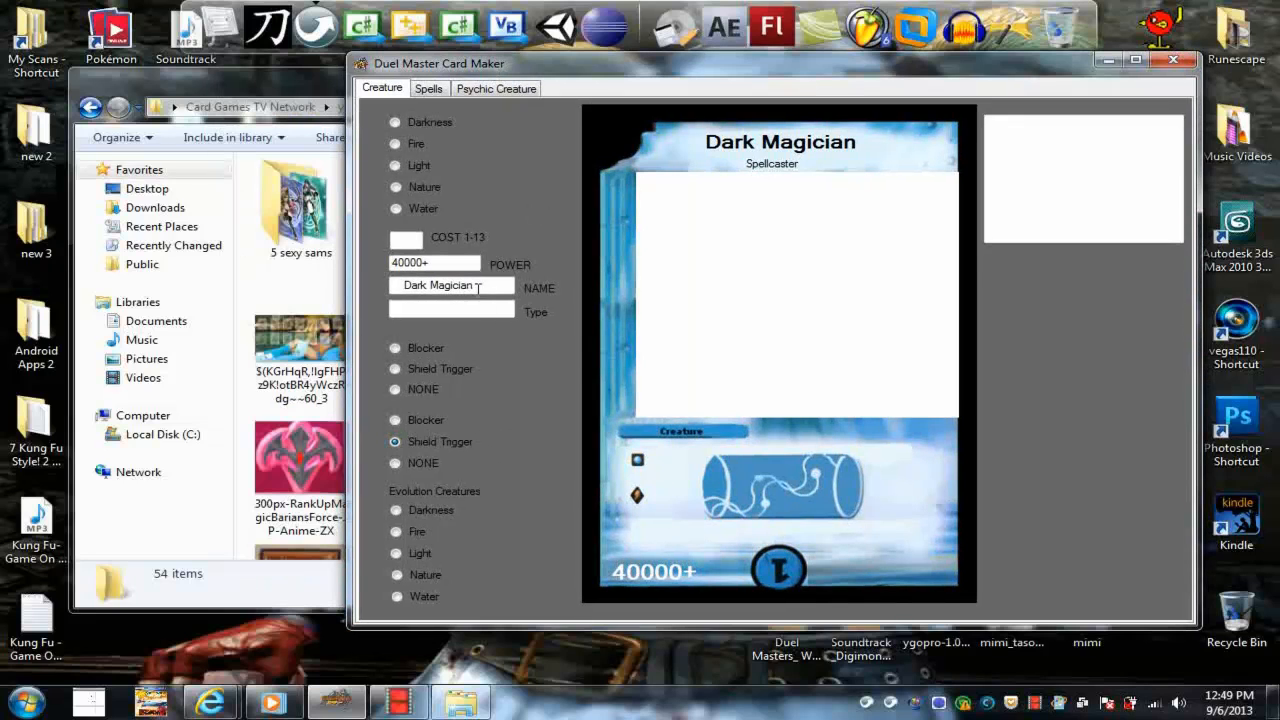
# Change the card's name to "Dark Dragon" and add "Dragon" to its type line
pyautogui.doubleClick(433, 286)
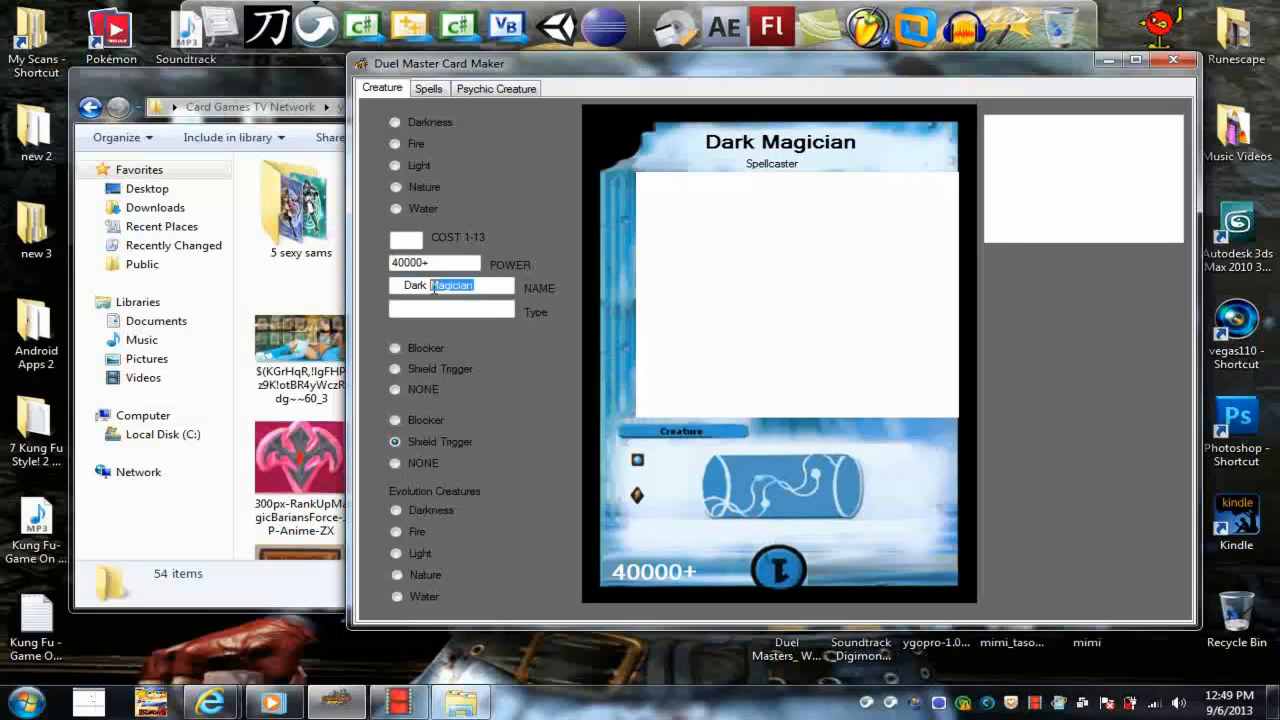
pyautogui.write('Dragon')
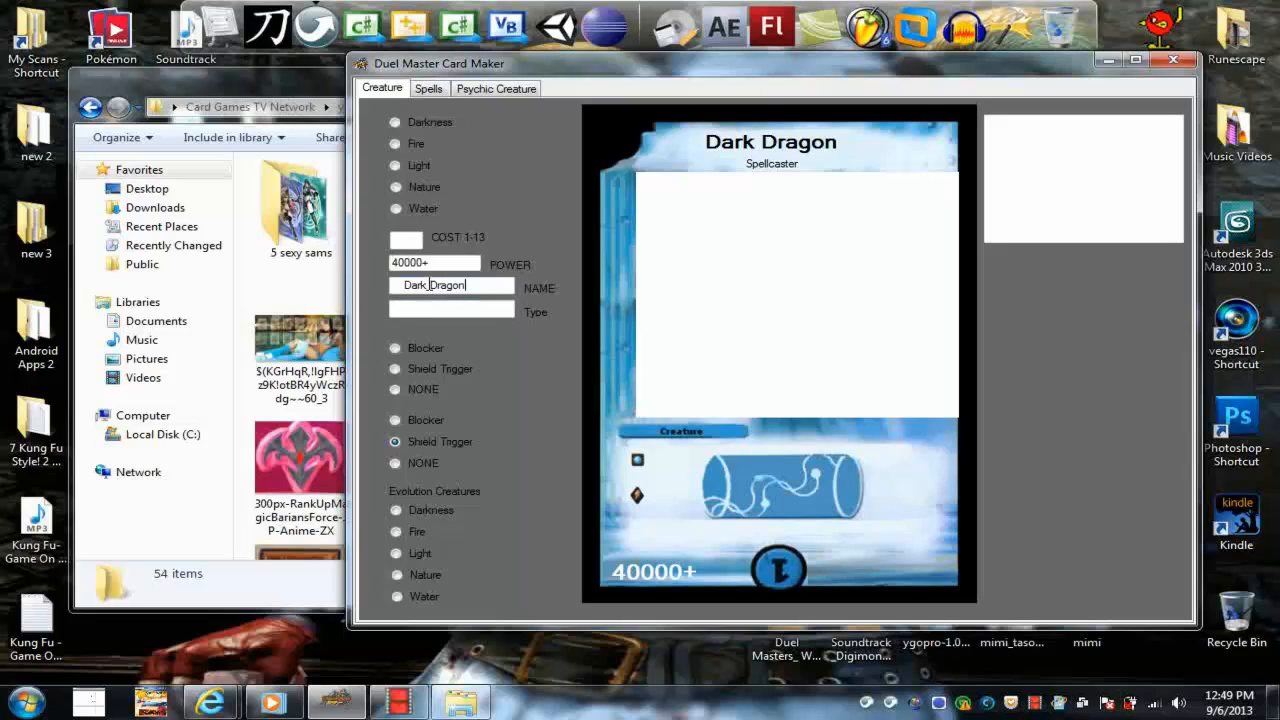
pyautogui.click(440, 309)
pyautogui.write('Dr')
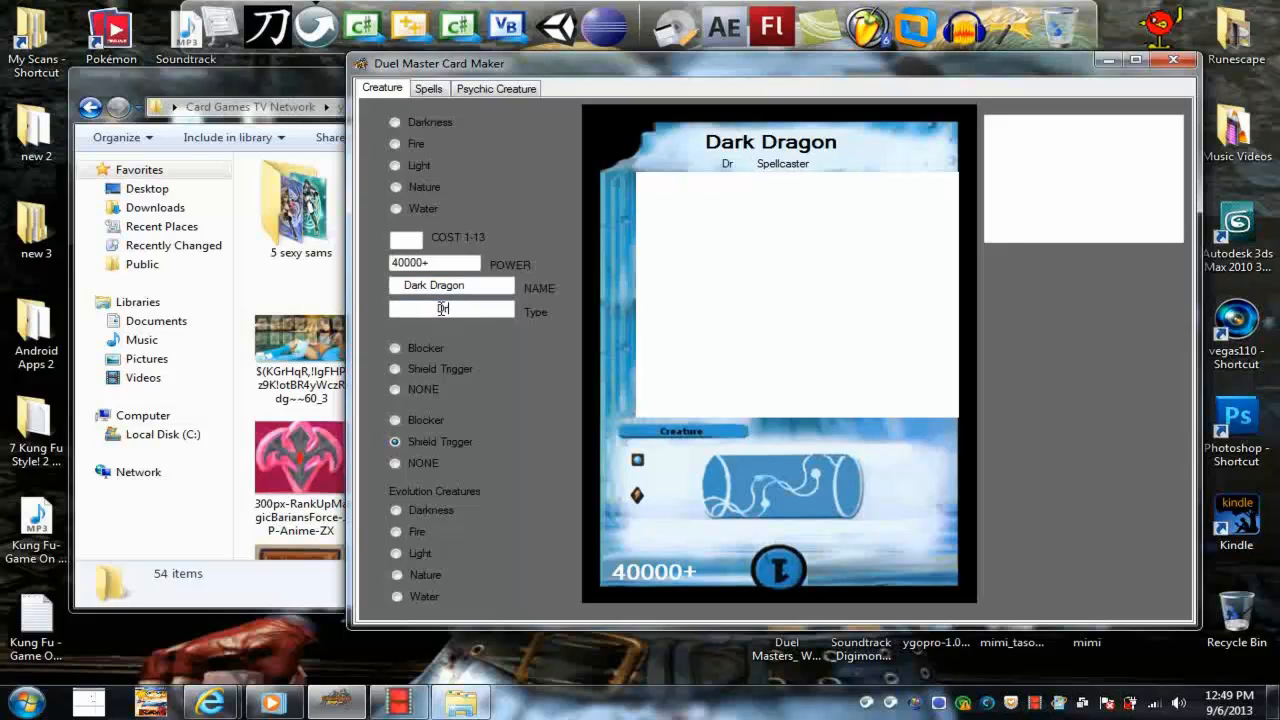
pyautogui.write('agno')
pyautogui.press('BackSpace')
pyautogui.press('BackSpace')
pyautogui.write('on')
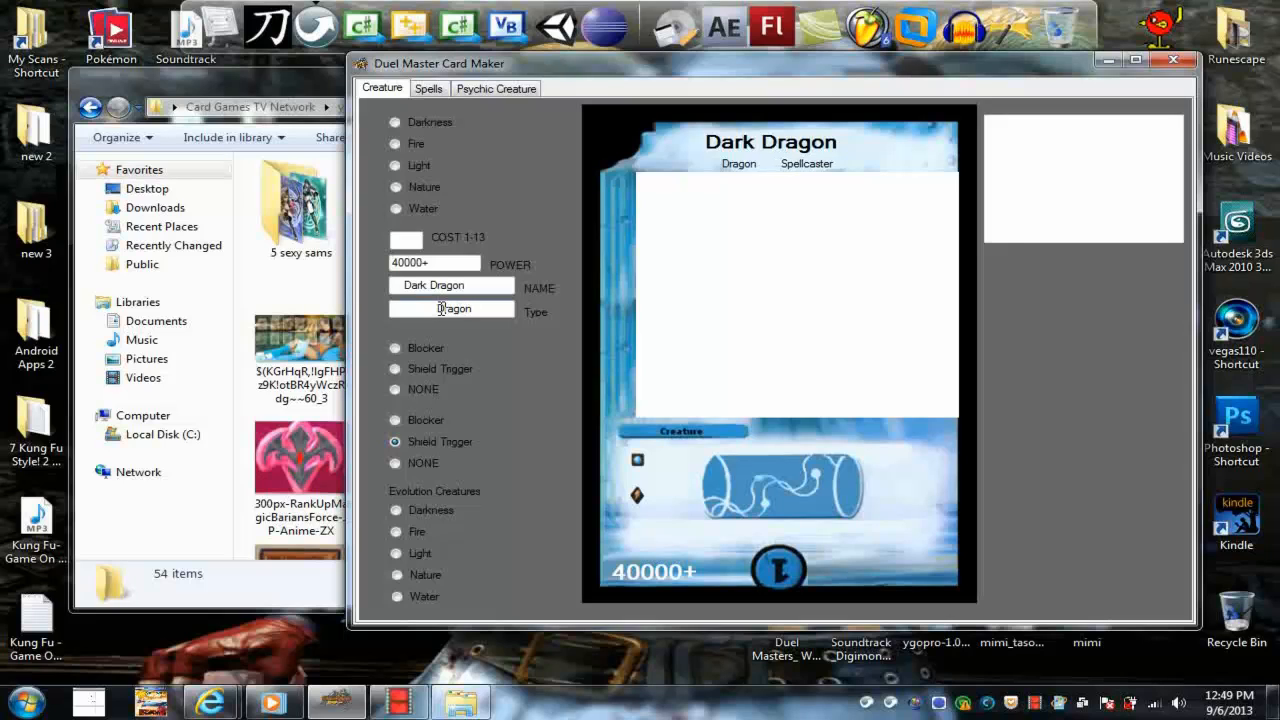
# Remove "Spellcaster" from the type line and adjust the leading spaces so the name and type are centred
pyautogui.press('BackSpace')
pyautogui.press('BackSpace')
pyautogui.press('BackSpace')
pyautogui.press('BackSpace')
pyautogui.press('BackSpace')
pyautogui.press('BackSpace')
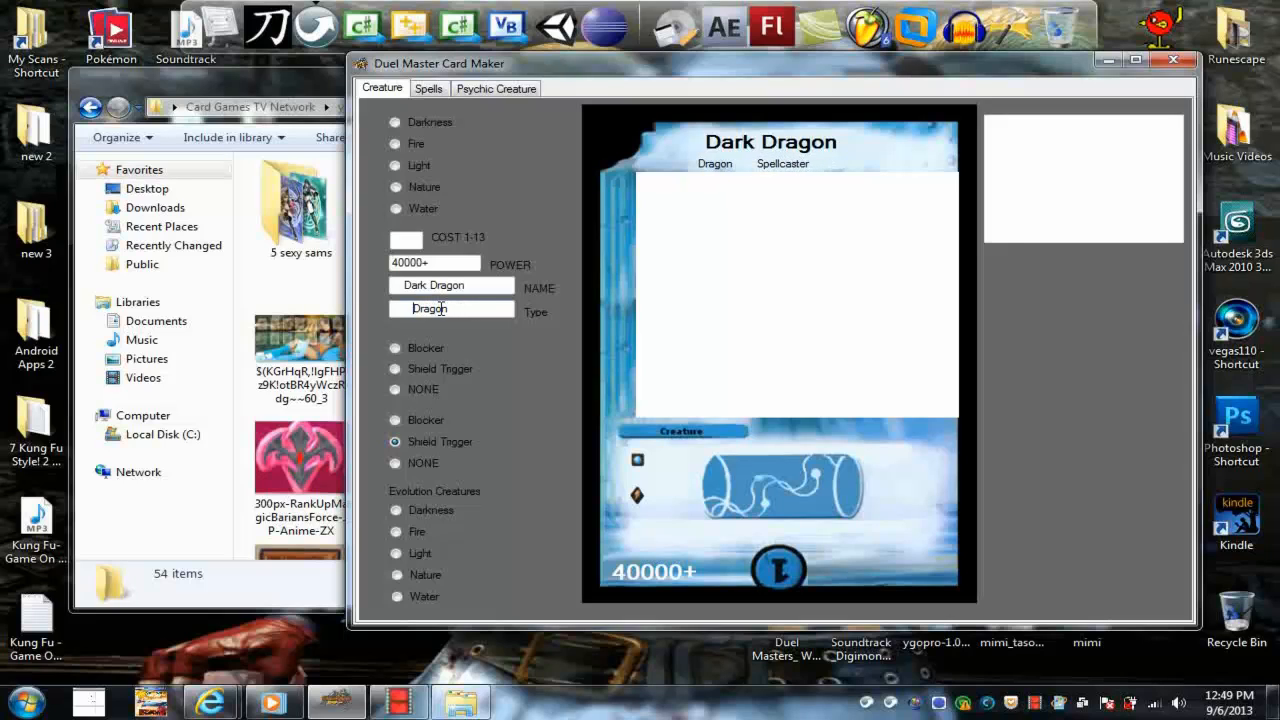
pyautogui.press('Tab')
pyautogui.press('BackSpace')
pyautogui.click(411, 309)
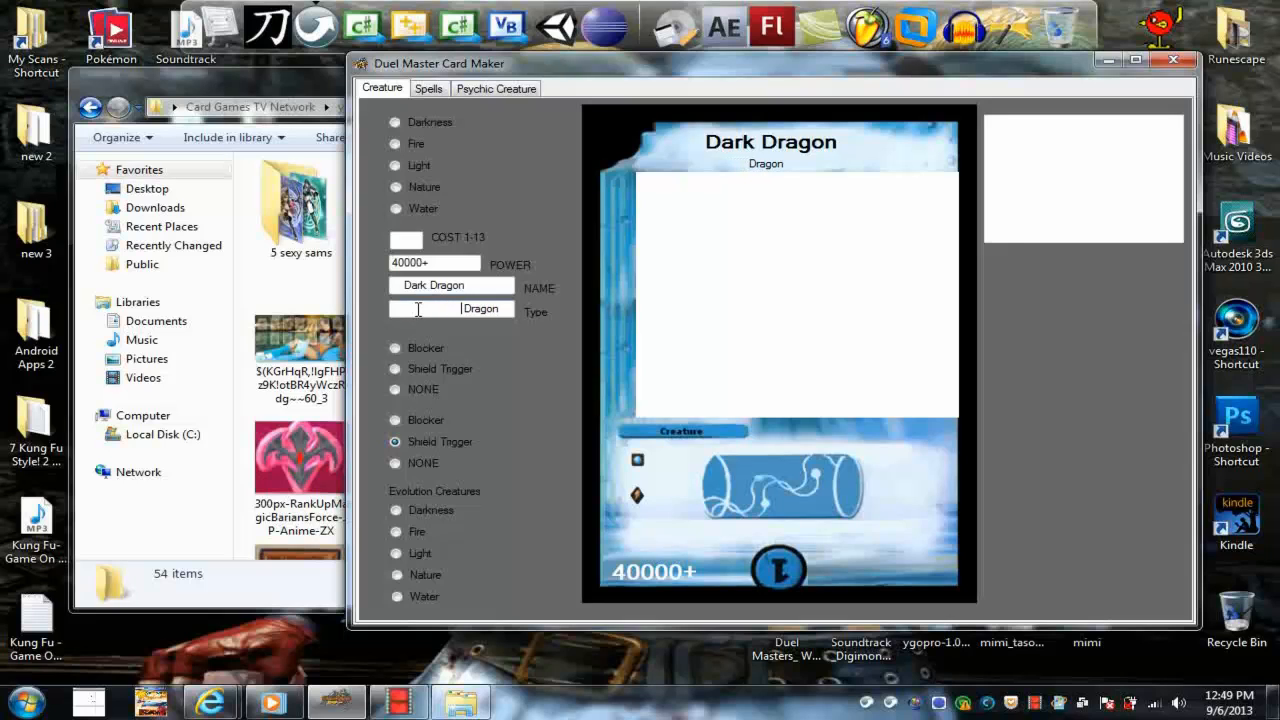
pyautogui.click(406, 286)
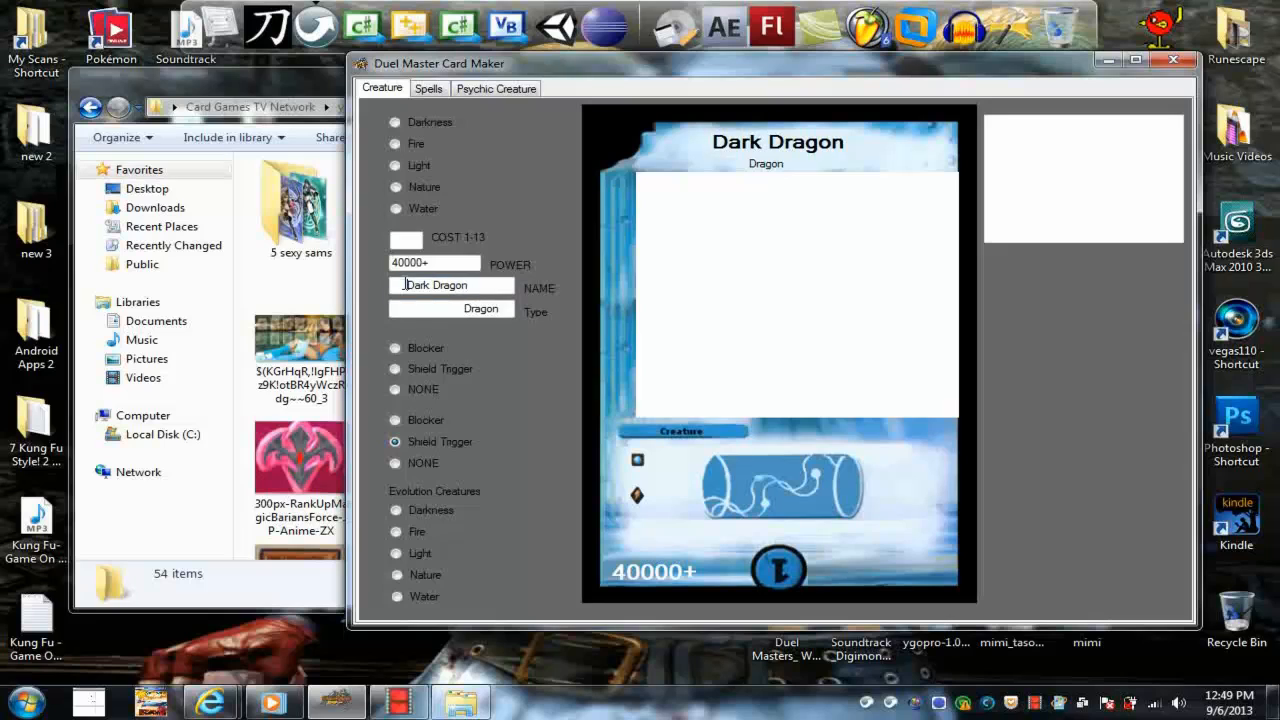
pyautogui.click(425, 308)
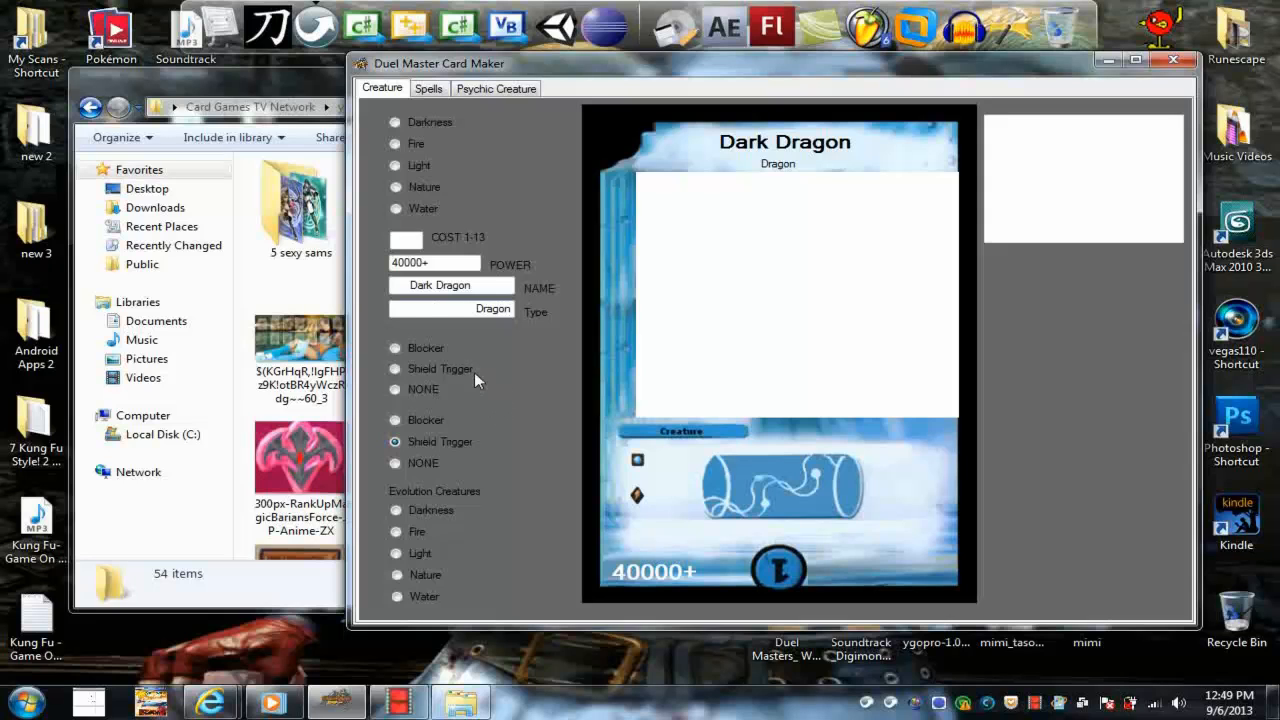
# Switch the card to the Darkness frame and add the 480px-Number_107_Galaxy-Eyes_Tachyon picture from the folder as its artwork
pyautogui.moveTo(497, 68); pyautogui.dragTo(605, 75)
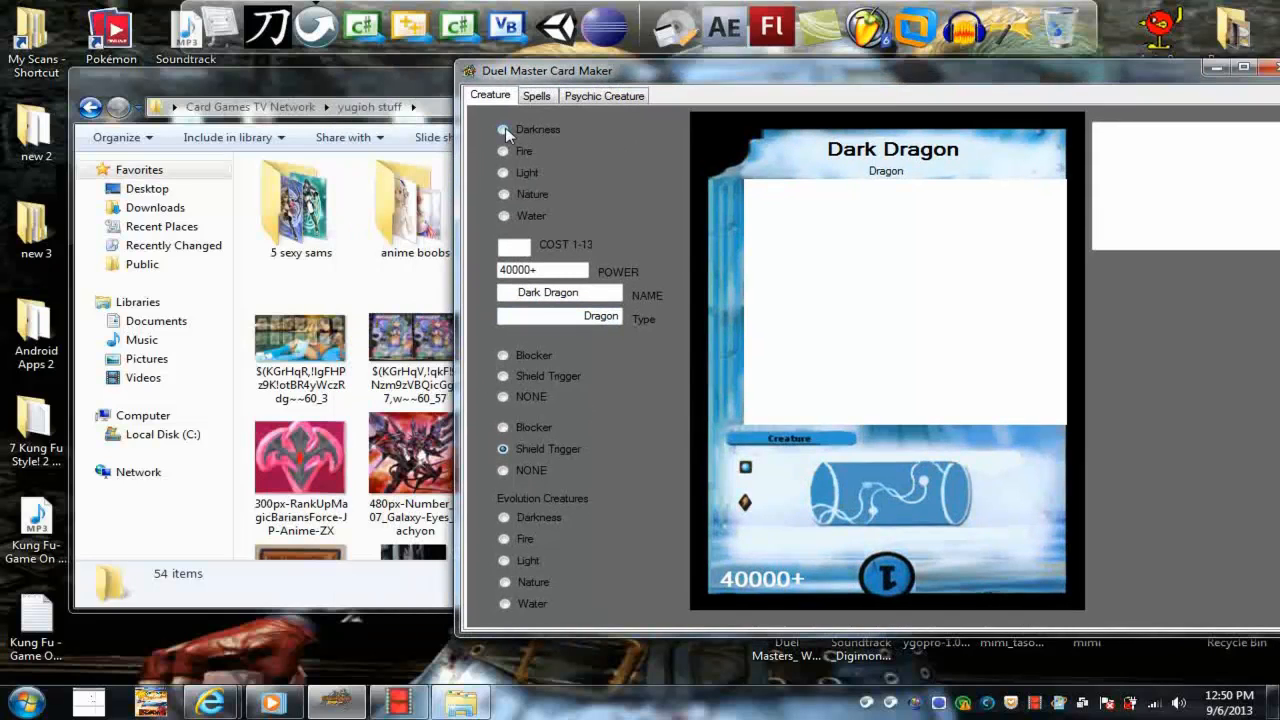
pyautogui.click(504, 129)
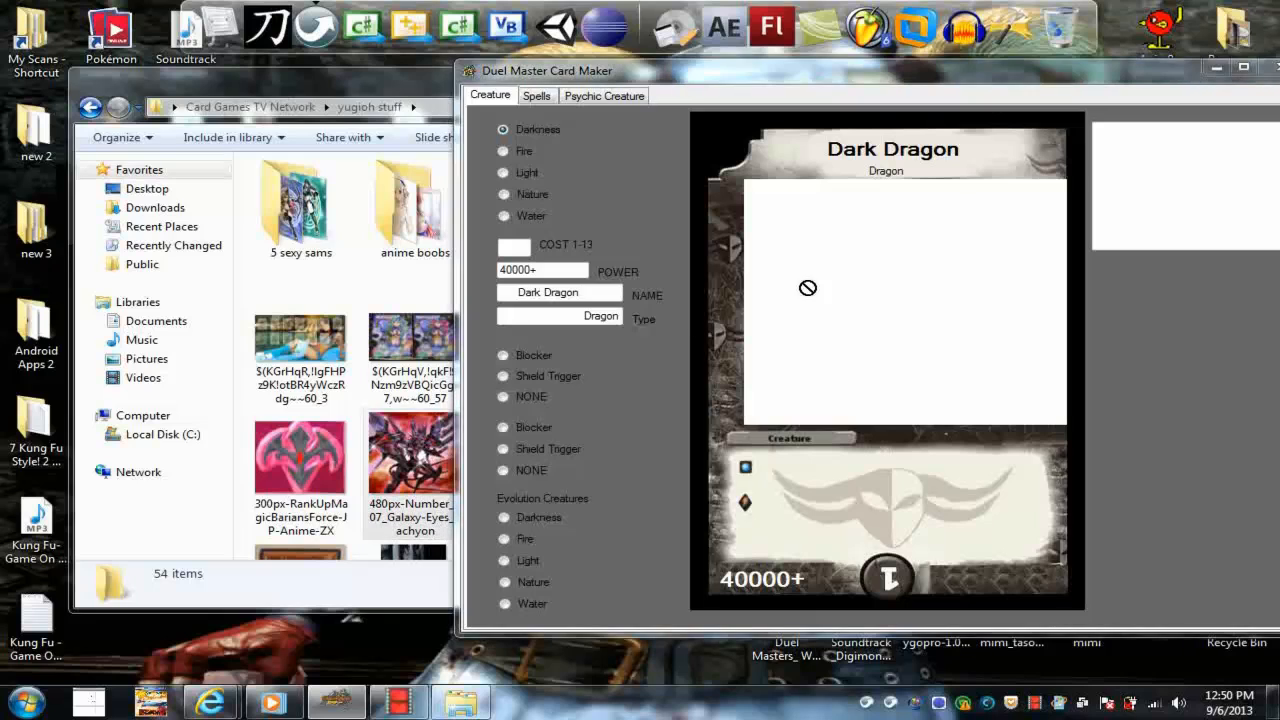
pyautogui.moveTo(808, 288); pyautogui.dragTo(810, 290)
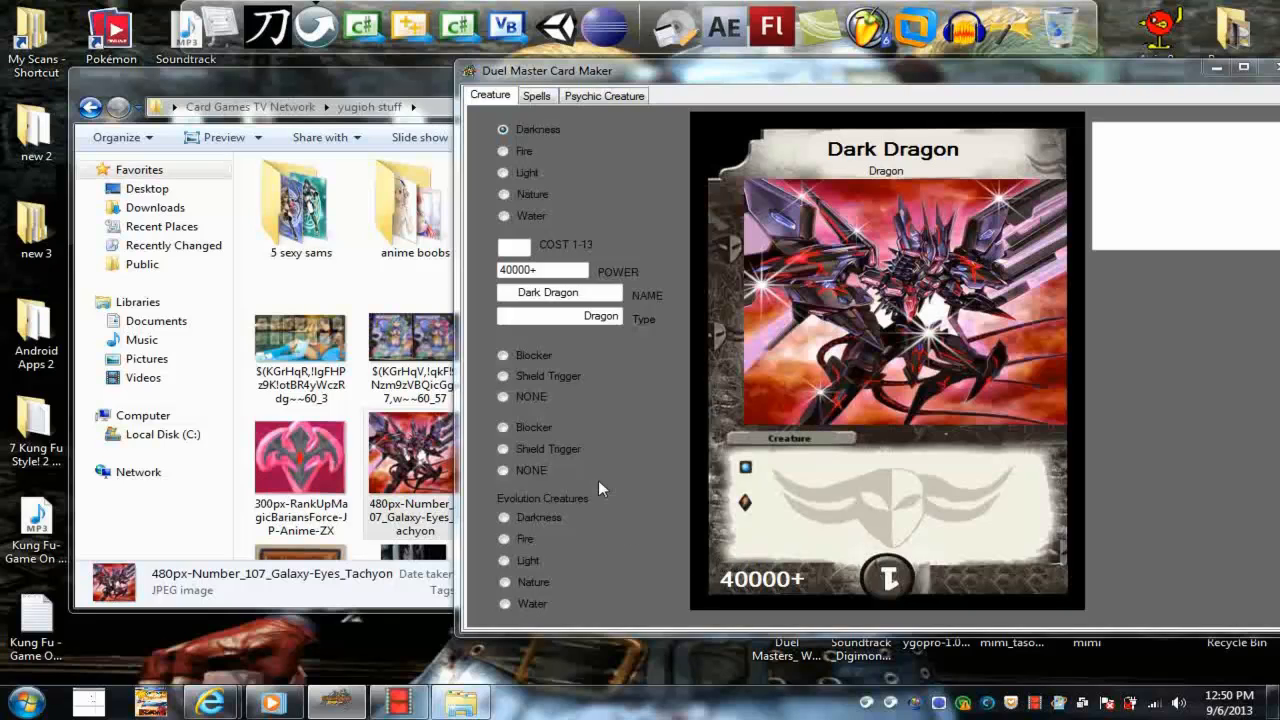
# Fill the card's effect text with placeholder characters, one long first line followed by short lines down to "tyrd" and "t"
pyautogui.click(1124, 190)
pyautogui.write('f')
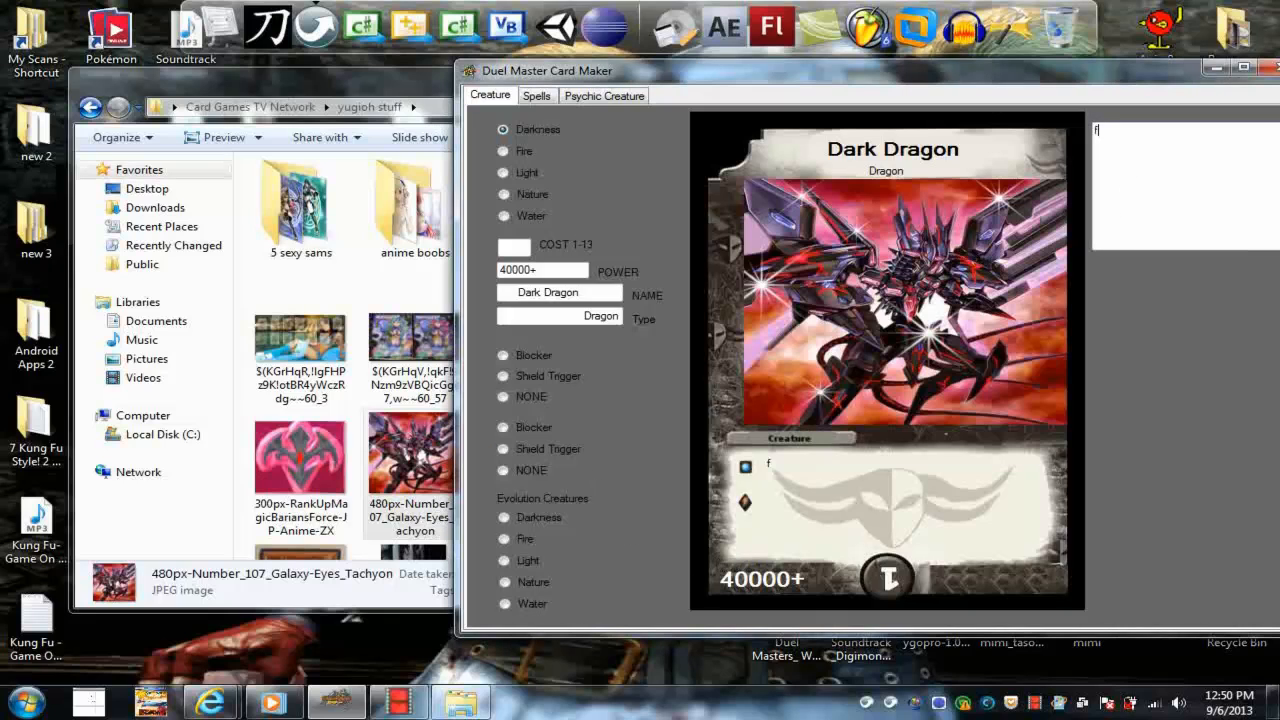
pyautogui.write('udfudfrufhudfnruhgrutreutre')
pyautogui.press('Return')
pyautogui.write('rgtr')
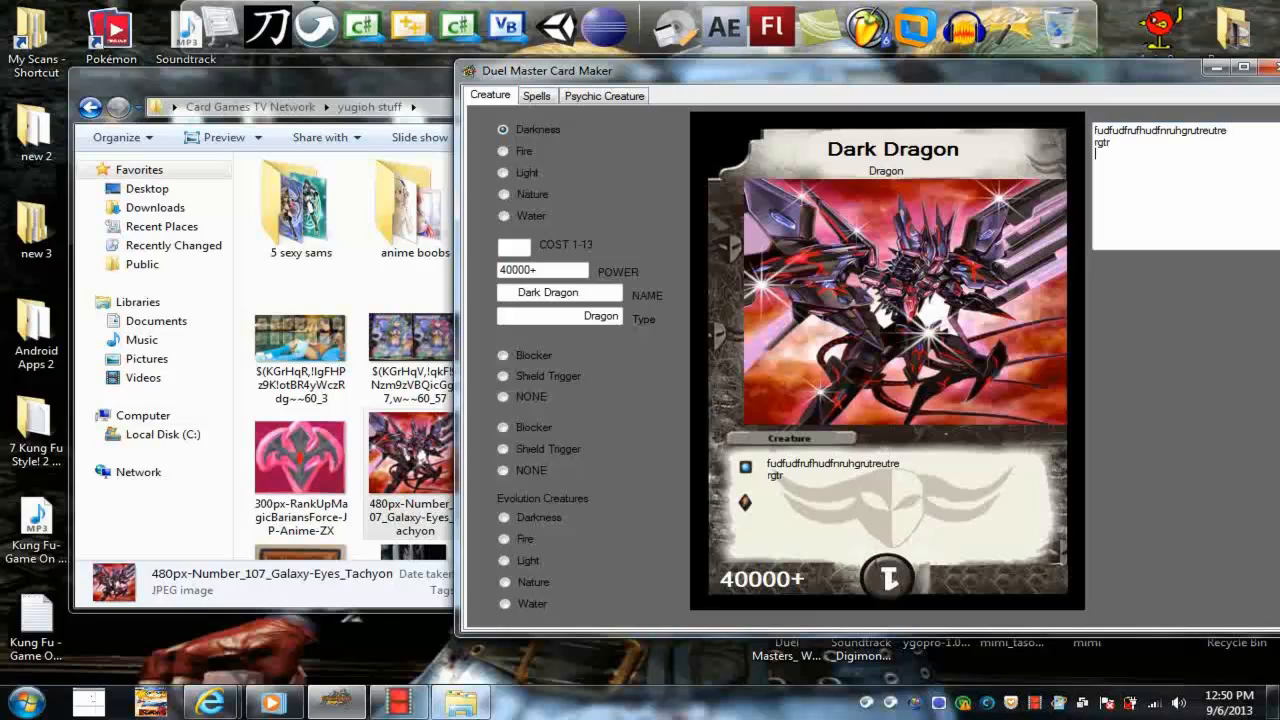
pyautogui.write(' yr ytr t ret re tyrd t re')
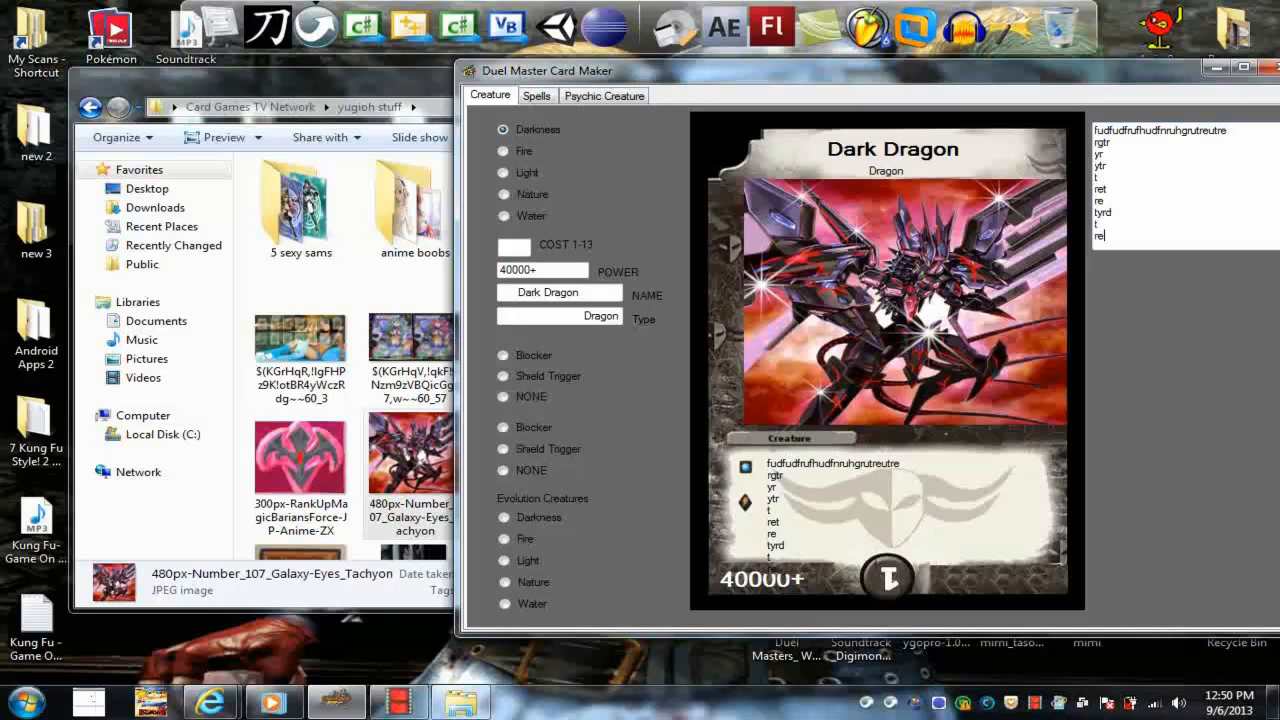
pyautogui.press('BackSpace')
pyautogui.press('BackSpace')
pyautogui.press('BackSpace')
# Extend the first line of the effect text with a long run of the letter f to test the card's width
pyautogui.click(1240, 133)
pyautogui.write('ffffffffffffffffffffffffffffffffffffffffffffffffffff')
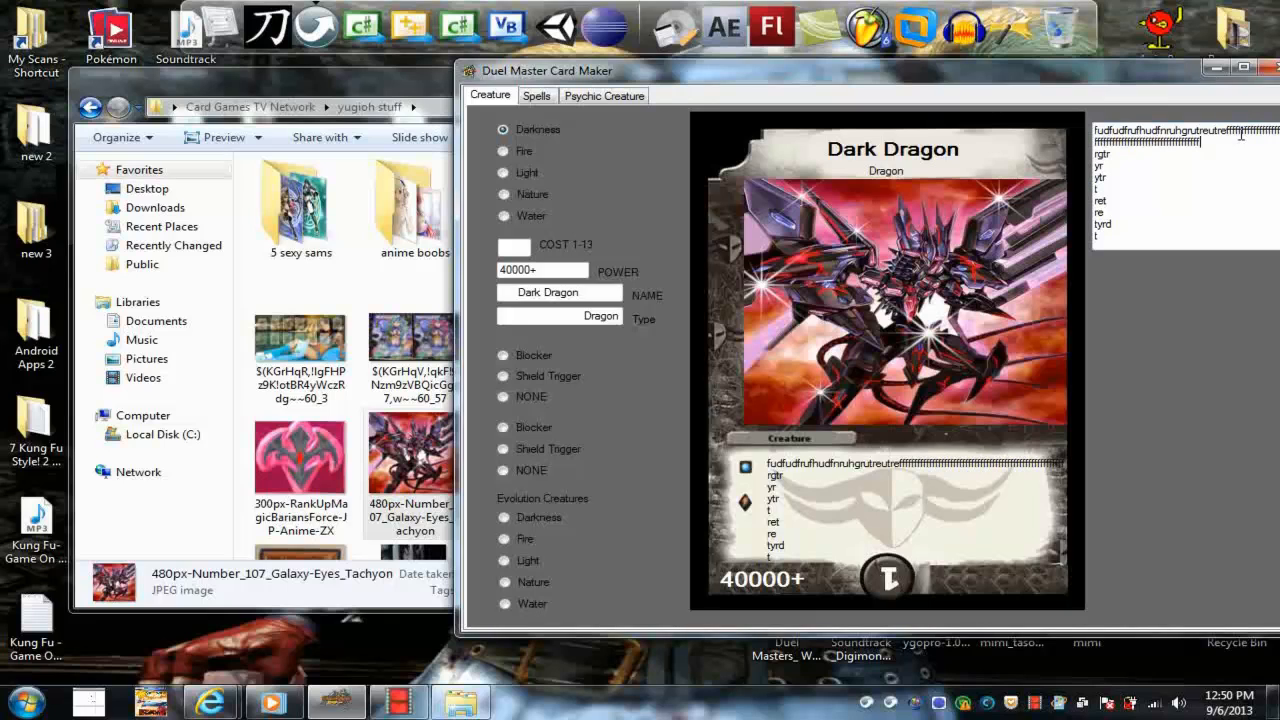
pyautogui.write('ffffffffffffffffffffffffff')
# Delete the overflowing f characters with the "rgtr" line, and shorten the first line of the effect text
pyautogui.moveTo(1201, 151); pyautogui.dragTo(1097, 141)
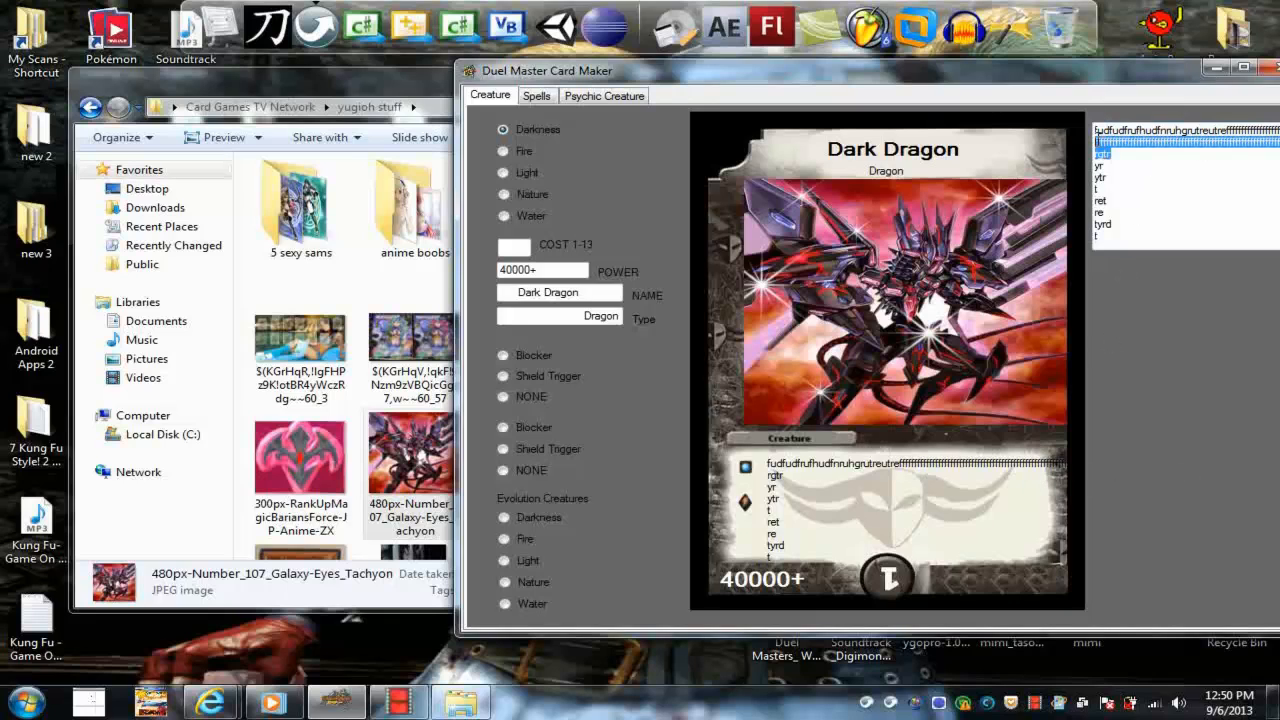
pyautogui.press('BackSpace')
pyautogui.moveTo(1274, 134); pyautogui.dragTo(1187, 136)
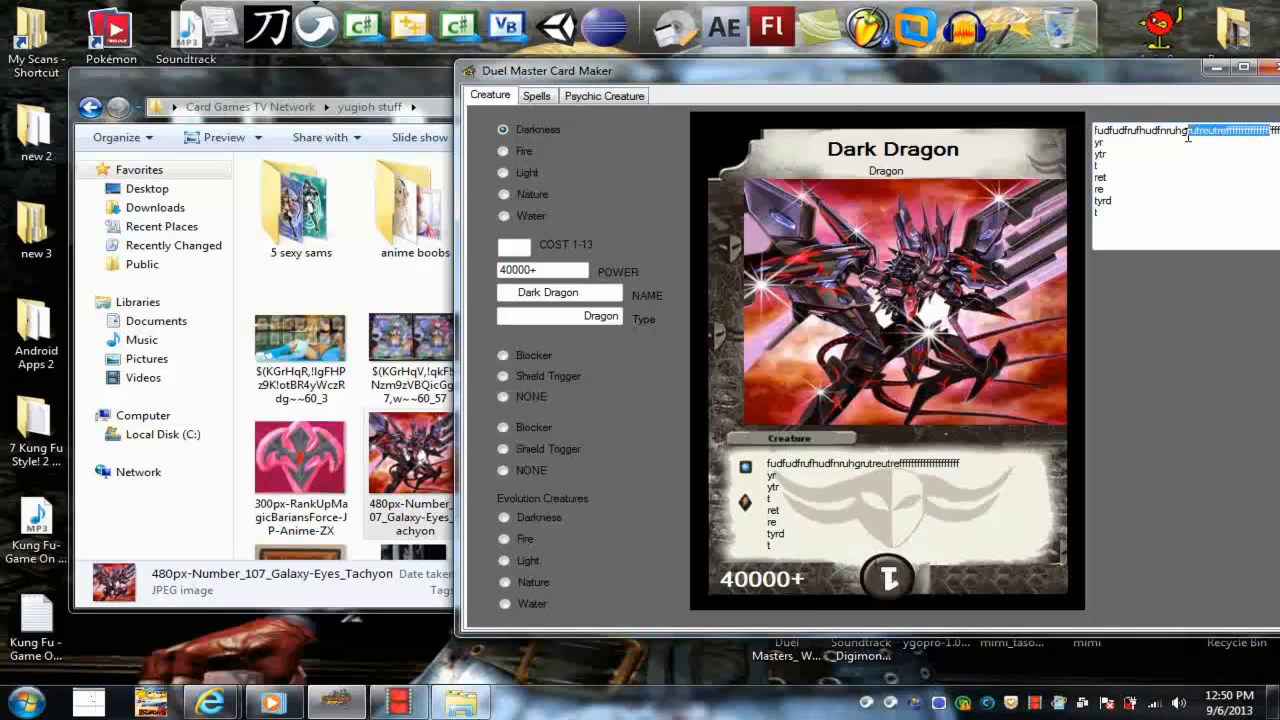
pyautogui.press('BackSpace')
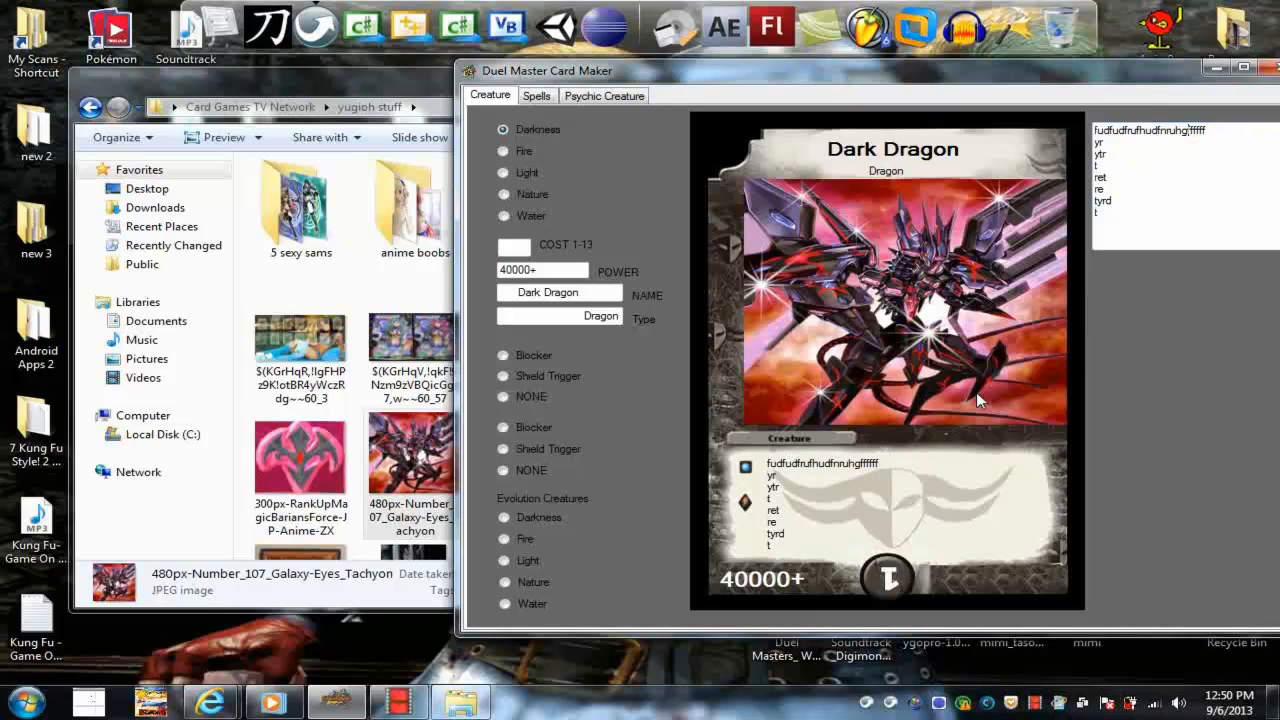
# Lengthen the first effect line with "dfrtrtretrtgfrgrddddf" and repeated r's, and add a second line made of r's
pyautogui.write('dfrtrtretrtgfrgrddddfrrrrrrrr')
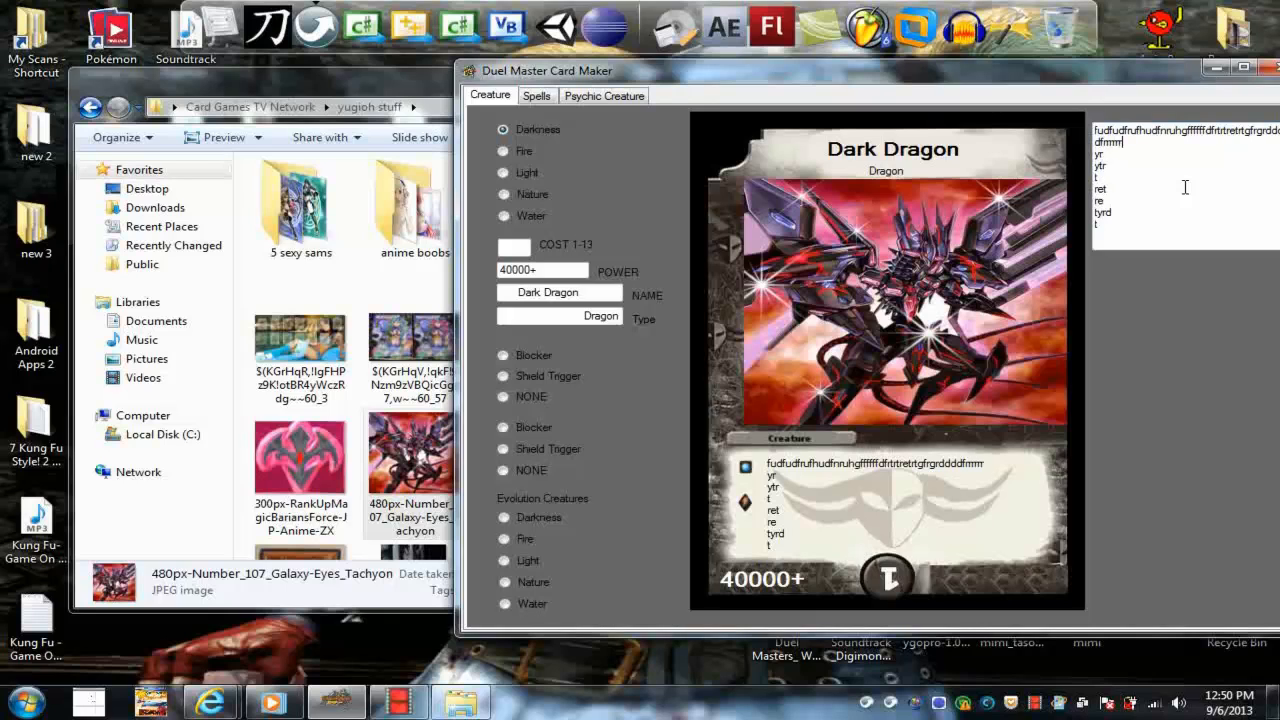
pyautogui.write('rrrrrrrrrrrrrrrr')
pyautogui.press('Return')
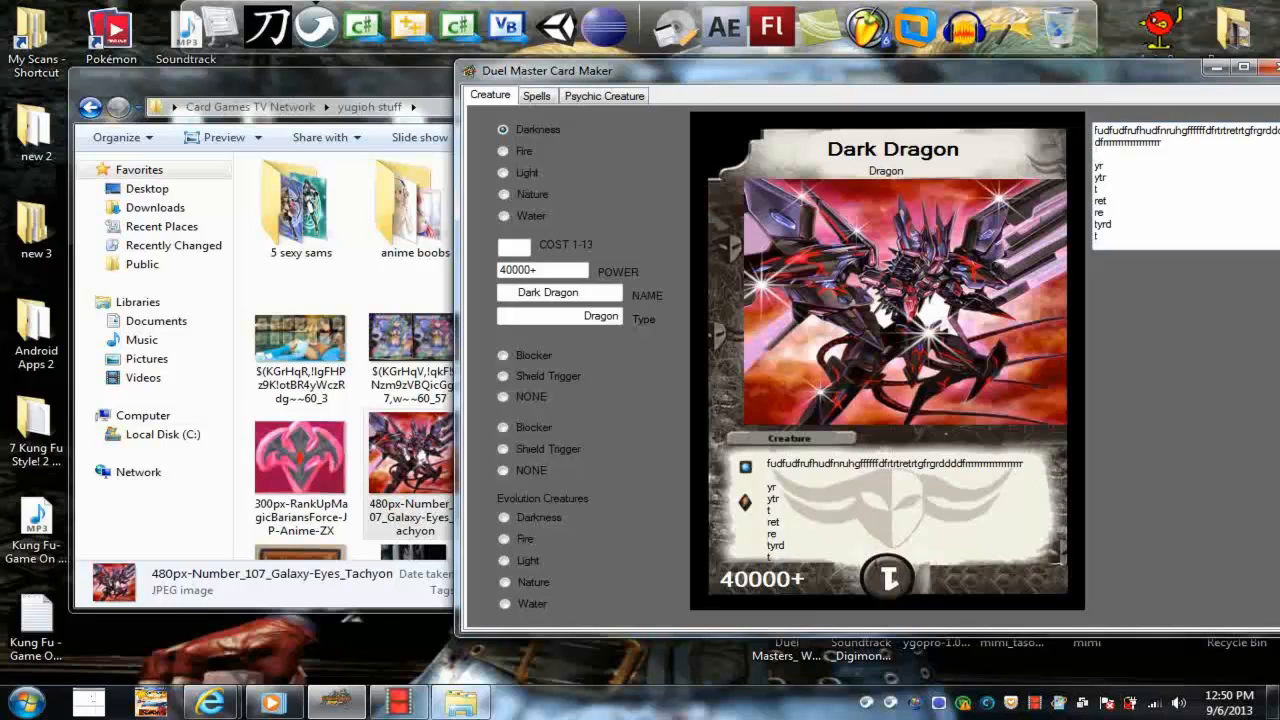
pyautogui.write('rrrrrrrrrrrrrrrrrrrrrrrrrrrrrrrrrrrrrrrrrrrrrrrr')
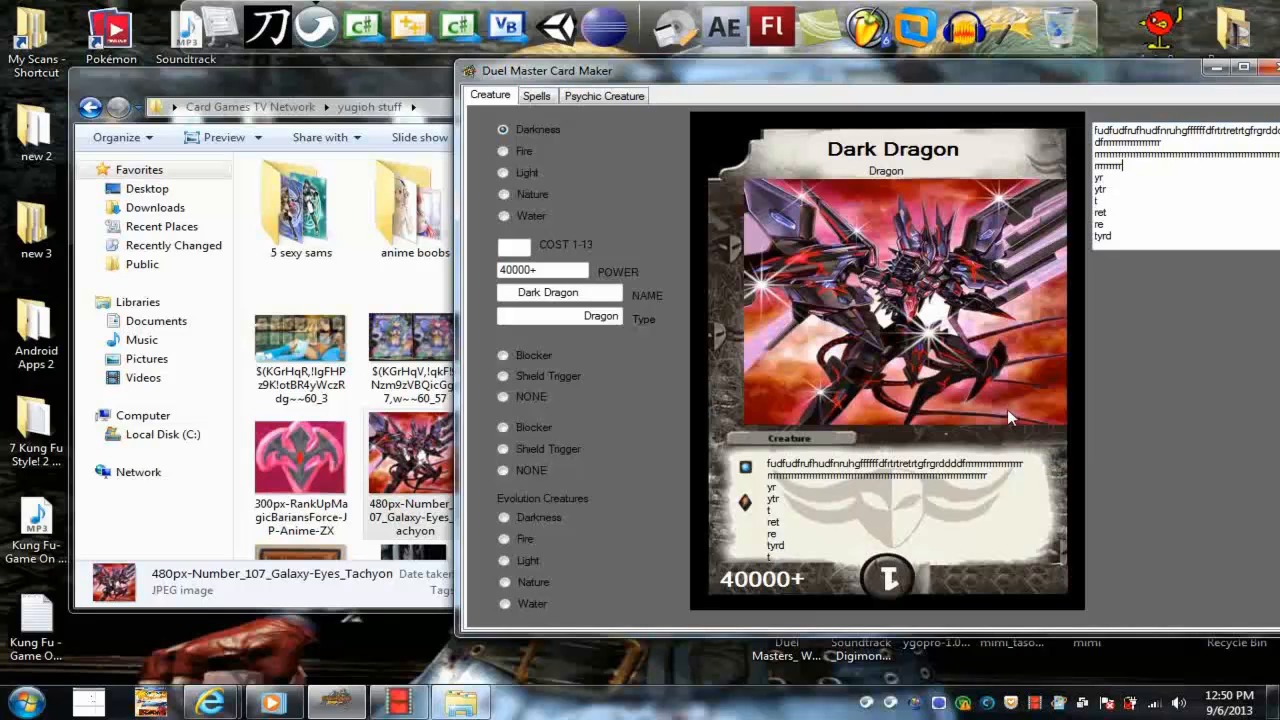
# Preview the Evolution Creature frames on the Dark Dragon card, from Darkness through Light and Nature, ending on Water
pyautogui.moveTo(815, 72); pyautogui.dragTo(752, 73)
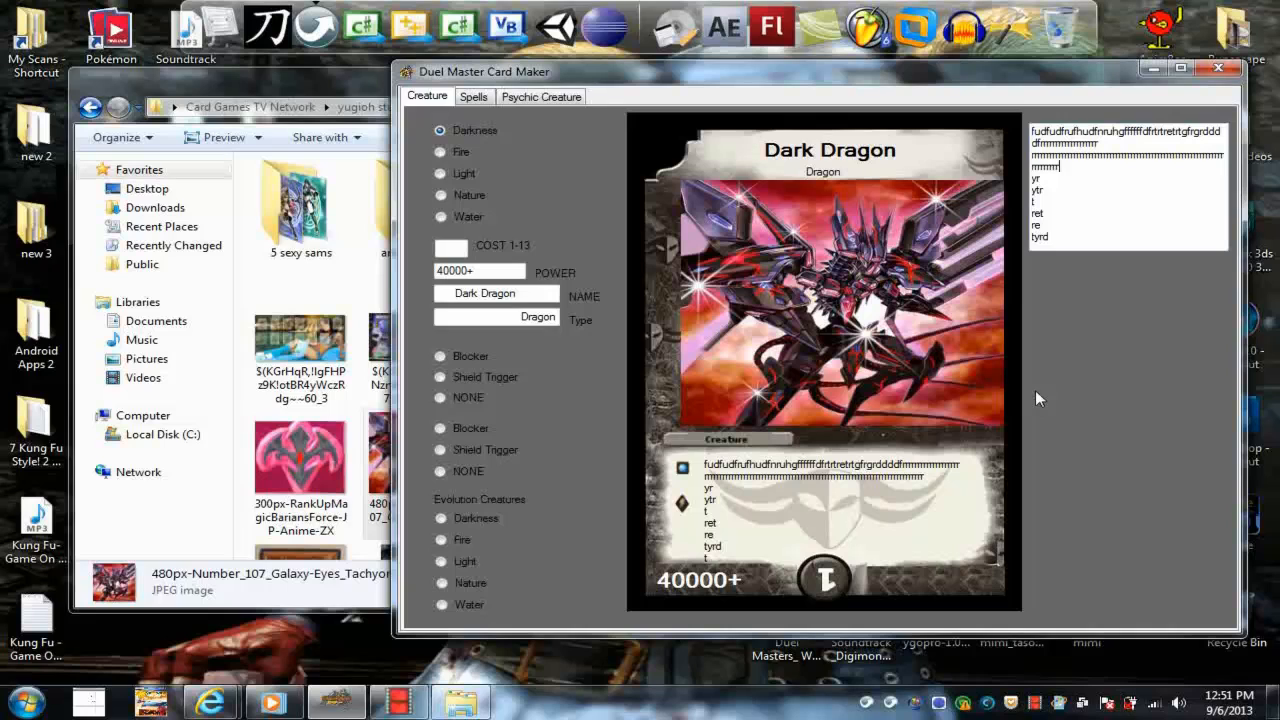
pyautogui.click(441, 518)
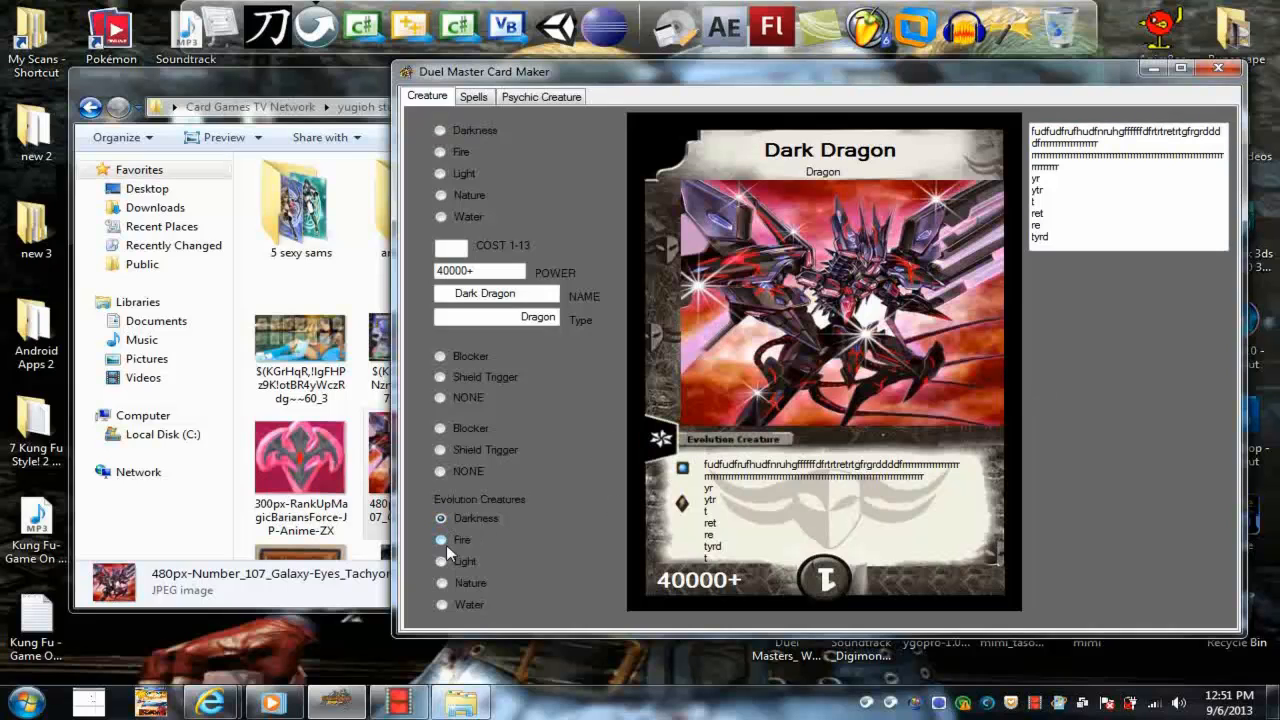
pyautogui.click(441, 561)
pyautogui.click(443, 582)
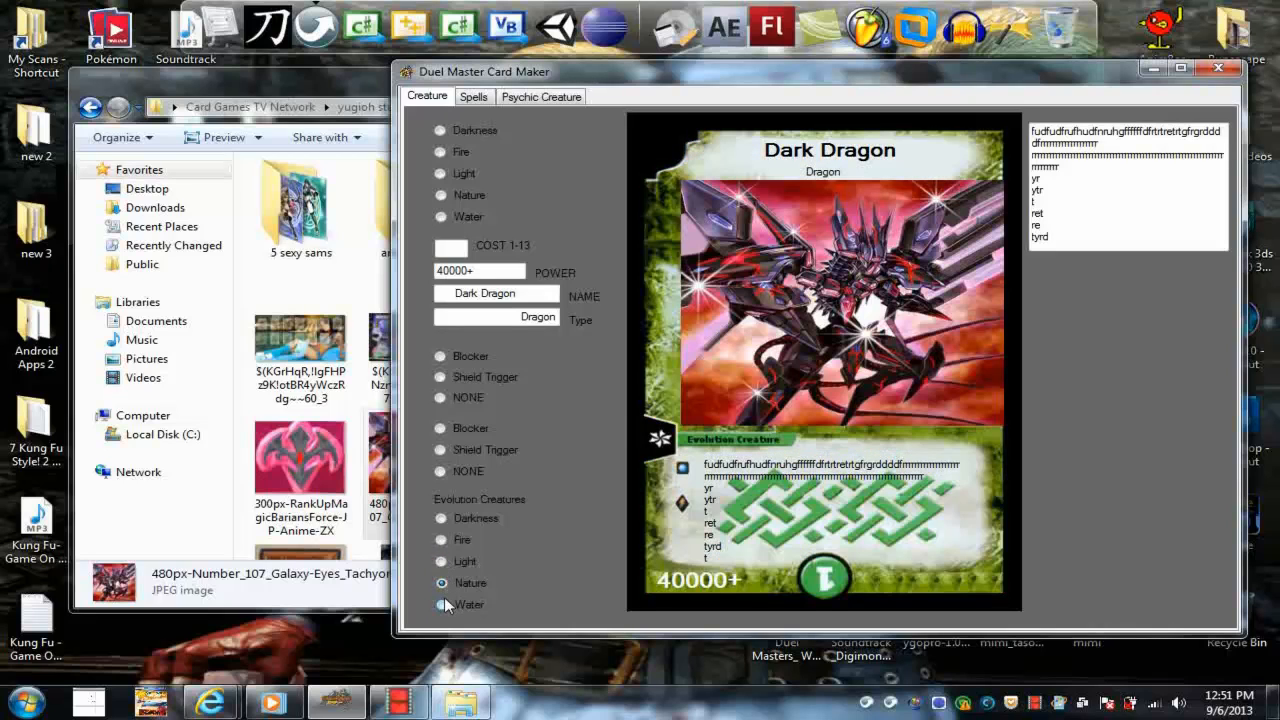
pyautogui.click(443, 600)
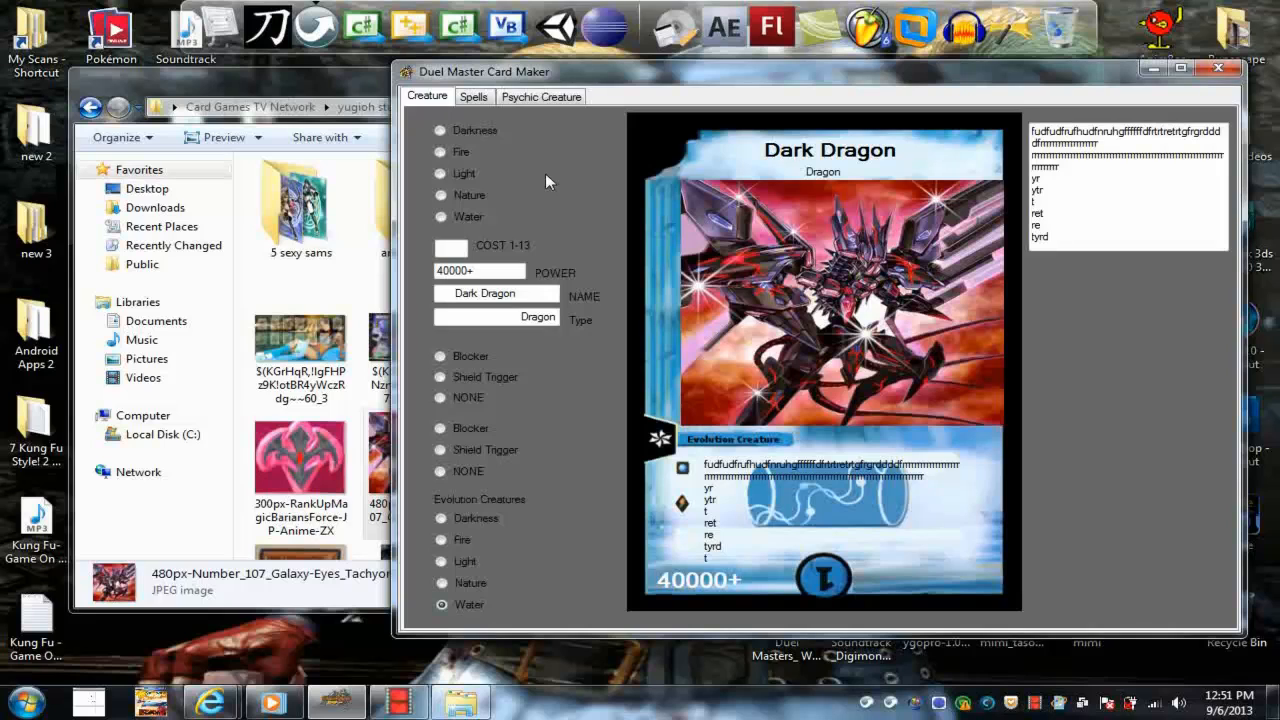
# Switch to making a spell card after a look at Psychic Creature, and cycle its frame through Fire, Light and Nature to Water Spell
pyautogui.click(476, 97)
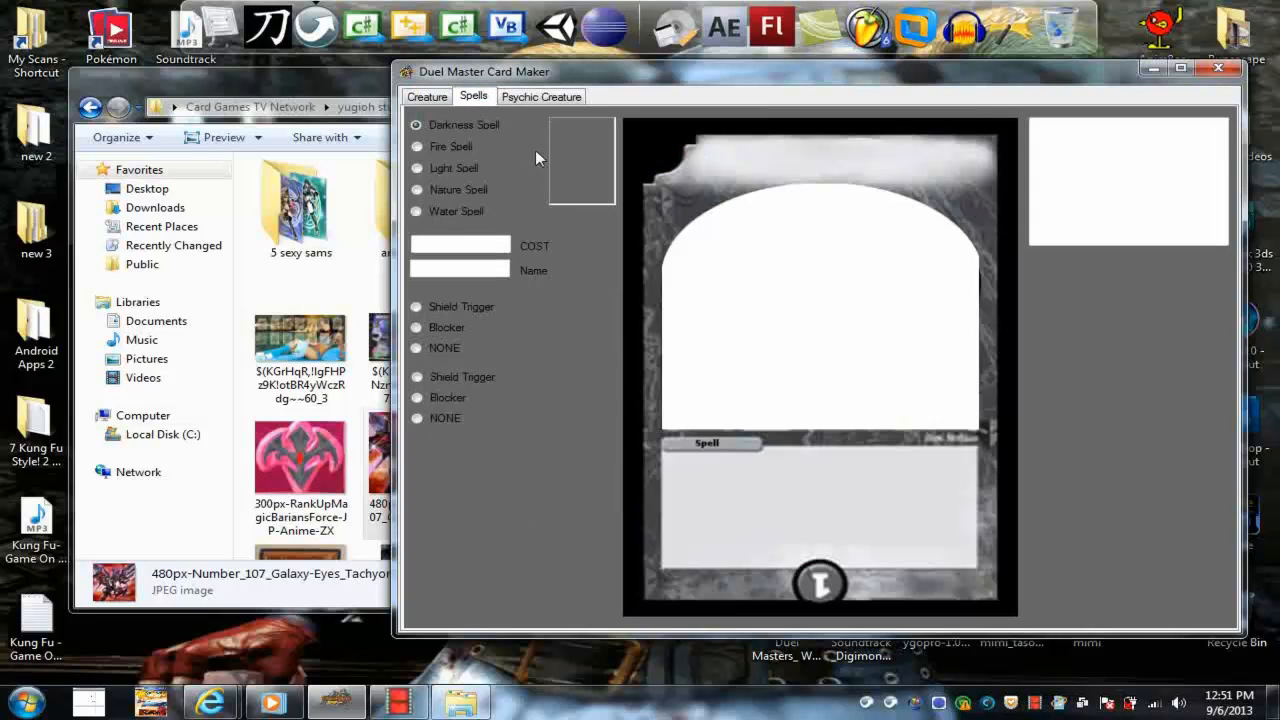
pyautogui.click(540, 96)
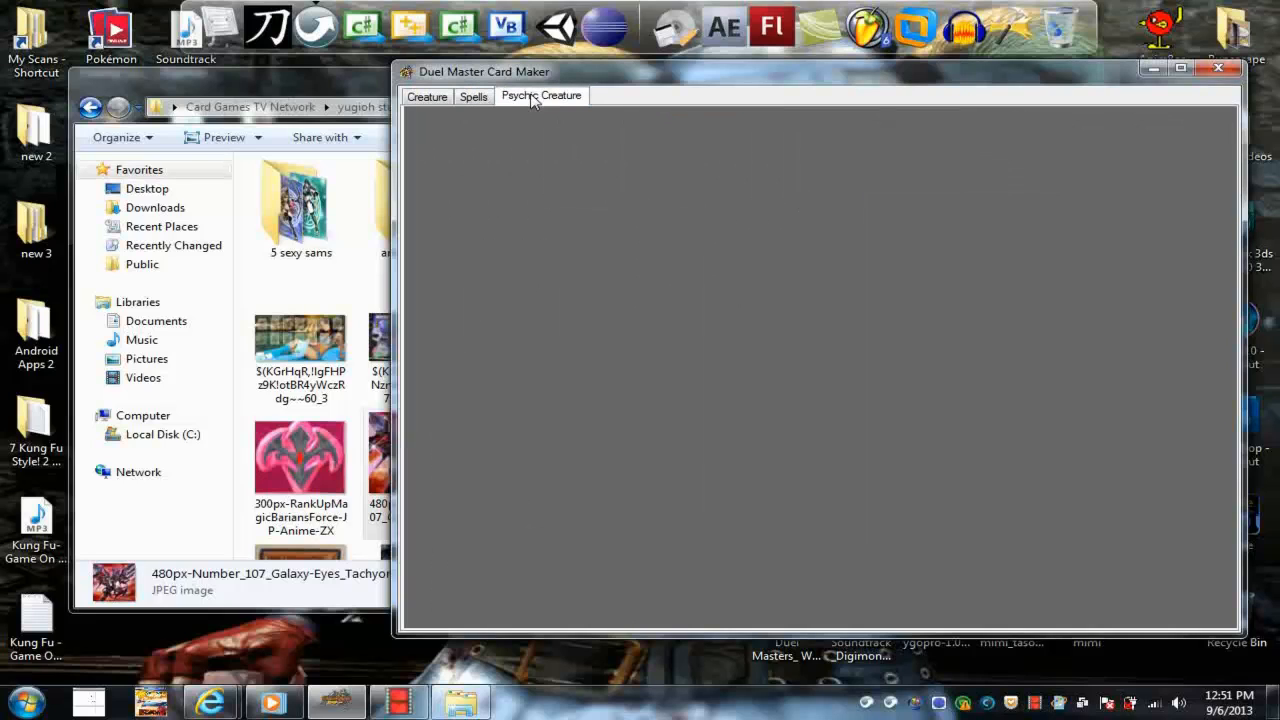
pyautogui.click(474, 97)
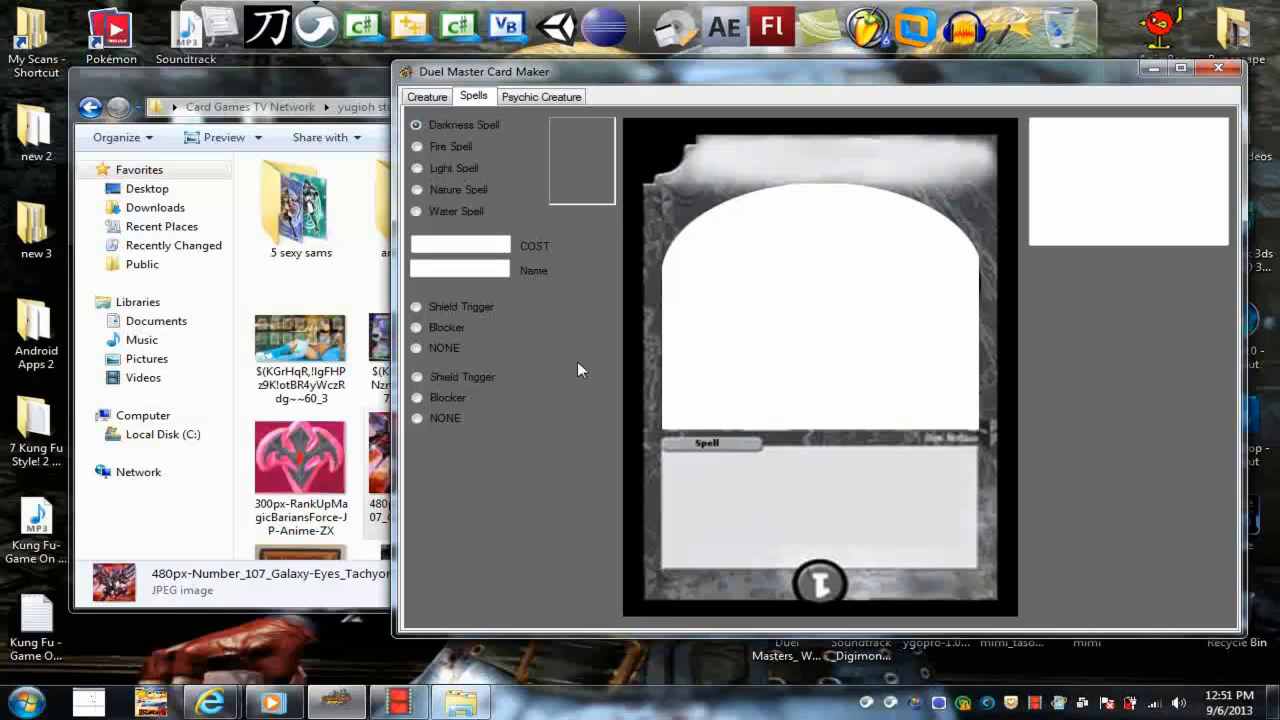
pyautogui.click(417, 146)
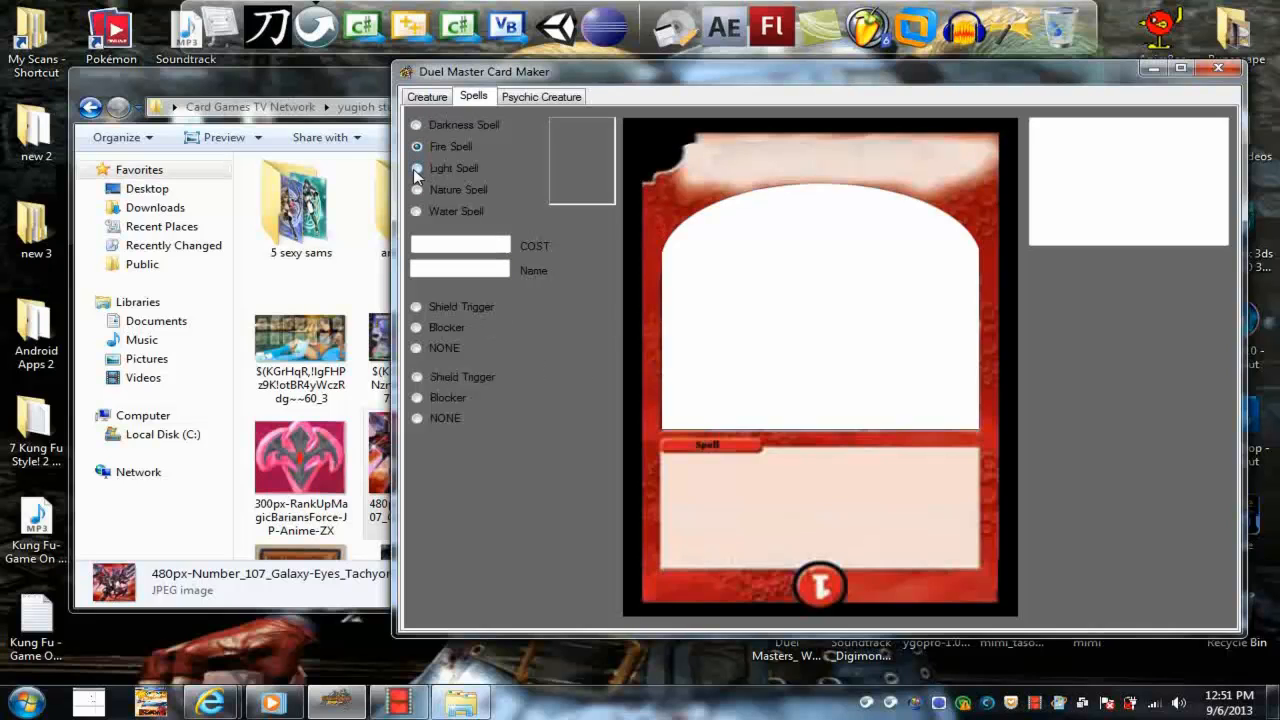
pyautogui.click(417, 168)
pyautogui.click(416, 190)
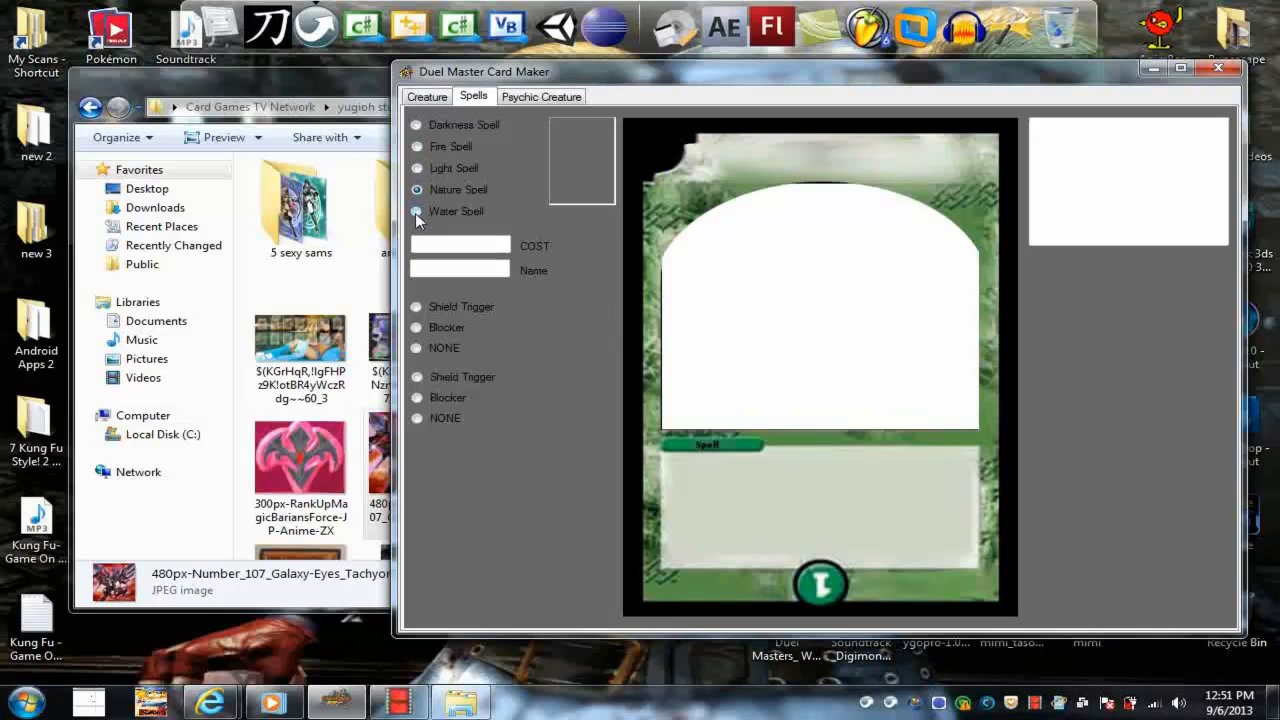
pyautogui.click(416, 211)
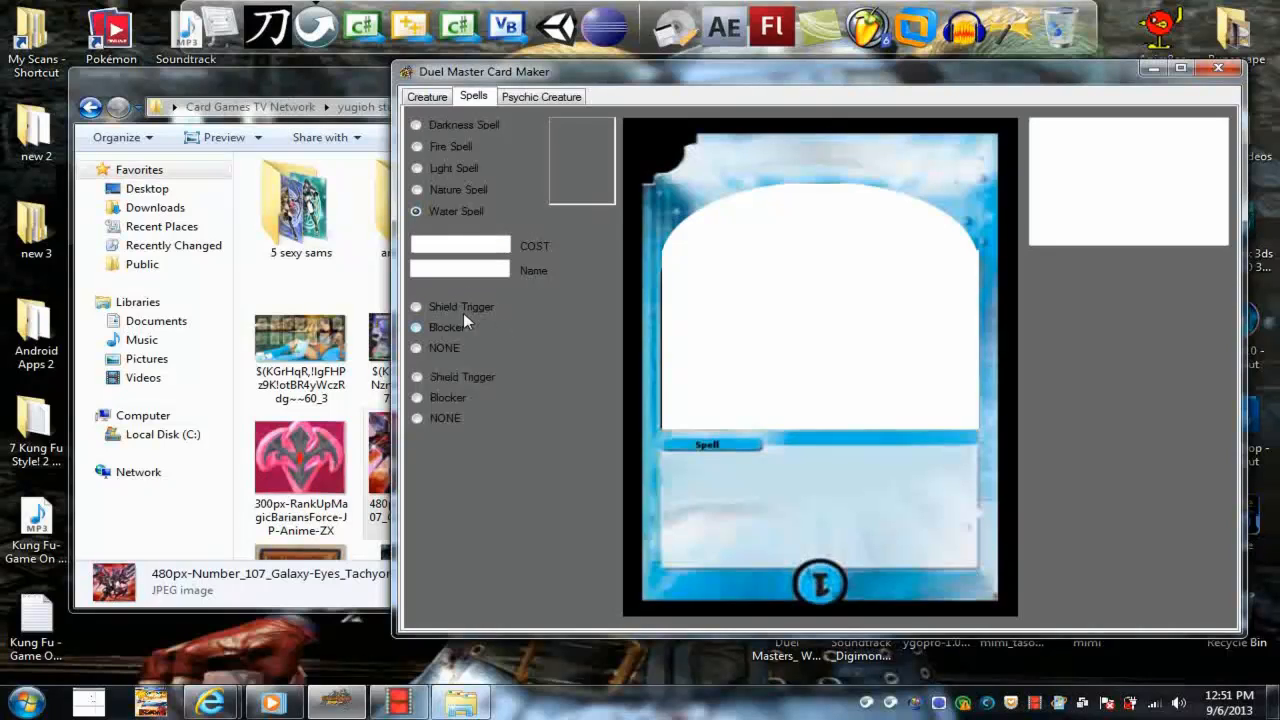
# Set the water spell's cost to 23 and its name to "wfdgfhtyhfthgfgh"
pyautogui.click(460, 246)
pyautogui.write('23')
pyautogui.click(464, 270)
pyautogui.write('wfdgfhtyhfthgfgh')
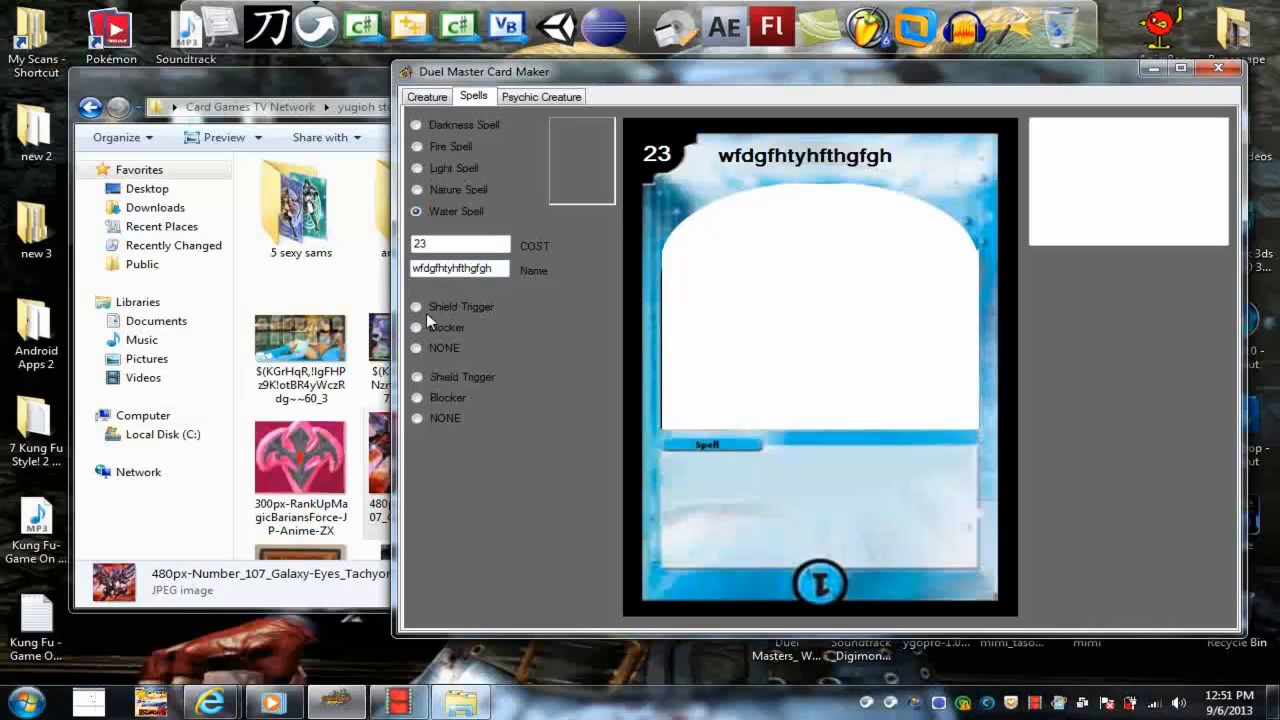
# Try Shield Trigger and Blocker in both ability groups of the spell, ending with NONE in each
pyautogui.click(425, 311)
pyautogui.click(420, 381)
pyautogui.click(419, 397)
pyautogui.click(419, 329)
pyautogui.click(418, 349)
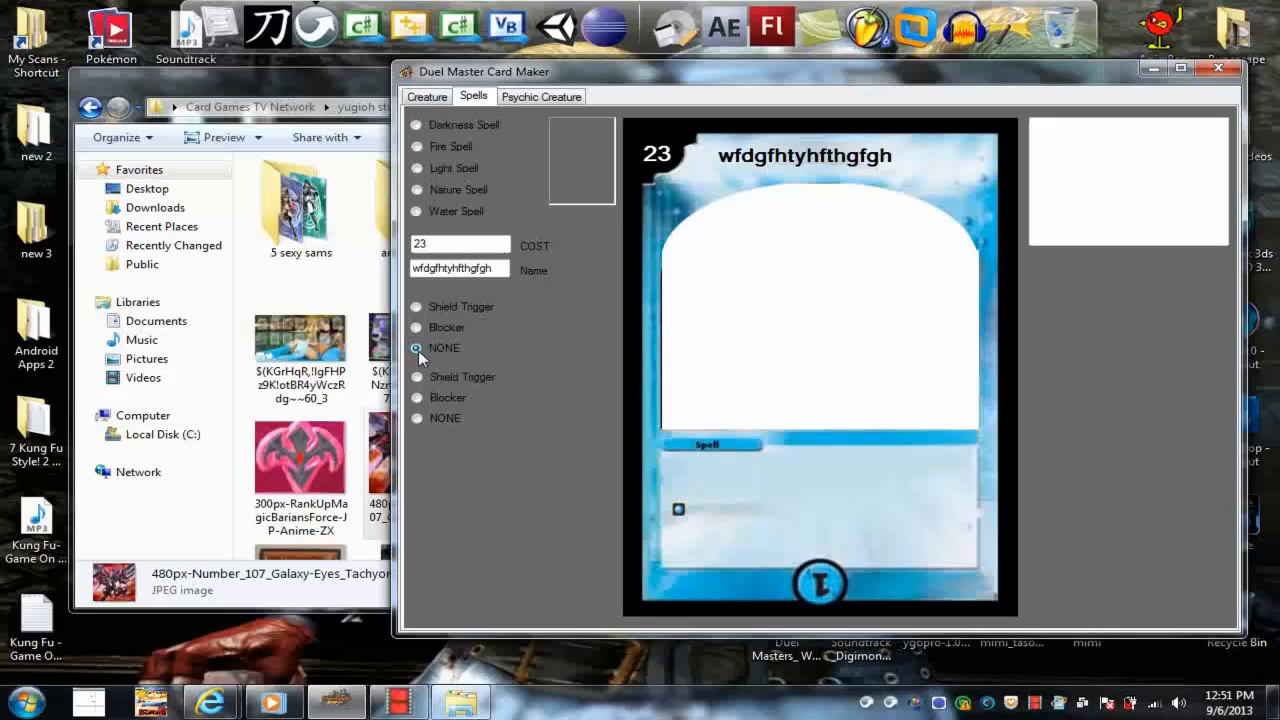
pyautogui.click(417, 418)
# Enter "dfdxgfgrgdstyrgfxg" as placeholder effect text for the spell
pyautogui.click(1097, 153)
pyautogui.write('dfdxgffgfg d d gf ggrg')
pyautogui.write('dstyrgfxg')
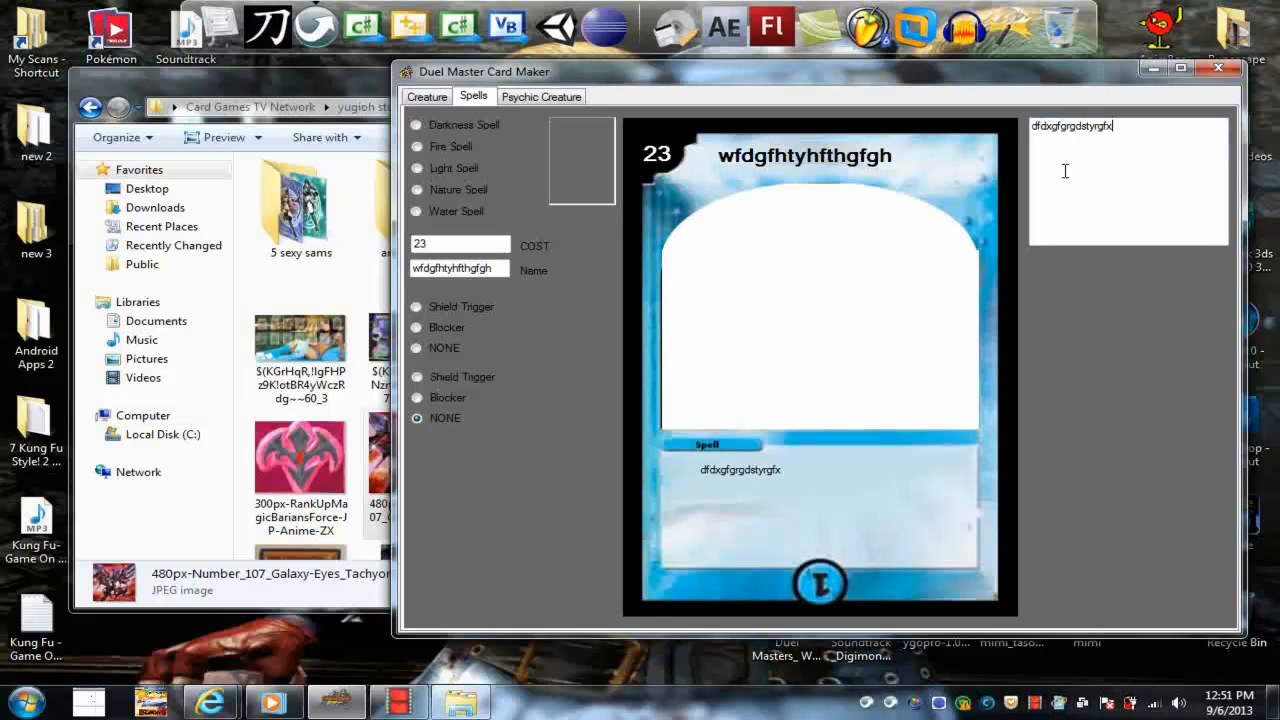
# Insert extra characters and line breaks within the effect text, making lines from "dfdxgffgfg" through "d", "d", "gf", "gfd", "gfd" to "ggrgdstyrgfxg"
pyautogui.click(1066, 163)
pyautogui.write('fgfg')
pyautogui.press('Return')
pyautogui.write('d')
pyautogui.press('Return')
pyautogui.write('d')
pyautogui.press('Return')
pyautogui.write('fd')
pyautogui.press('Return')
pyautogui.write('gfd')
pyautogui.press('Return')
pyautogui.write('g')
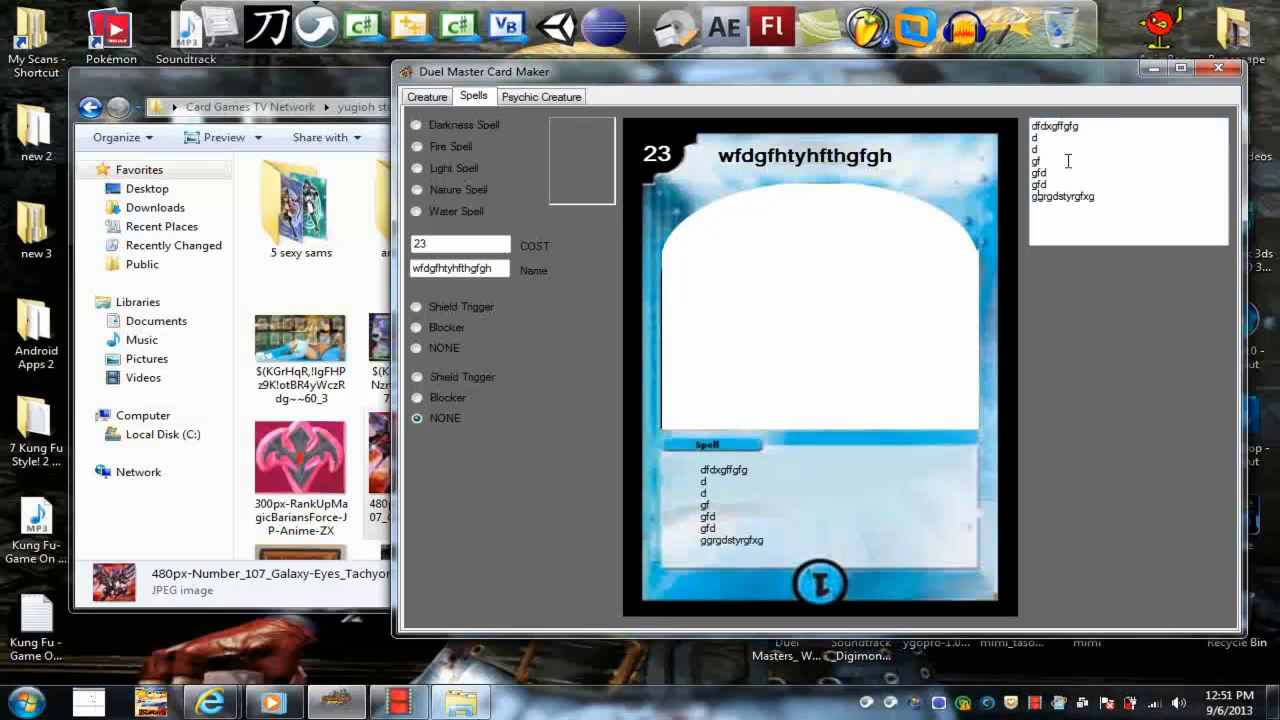